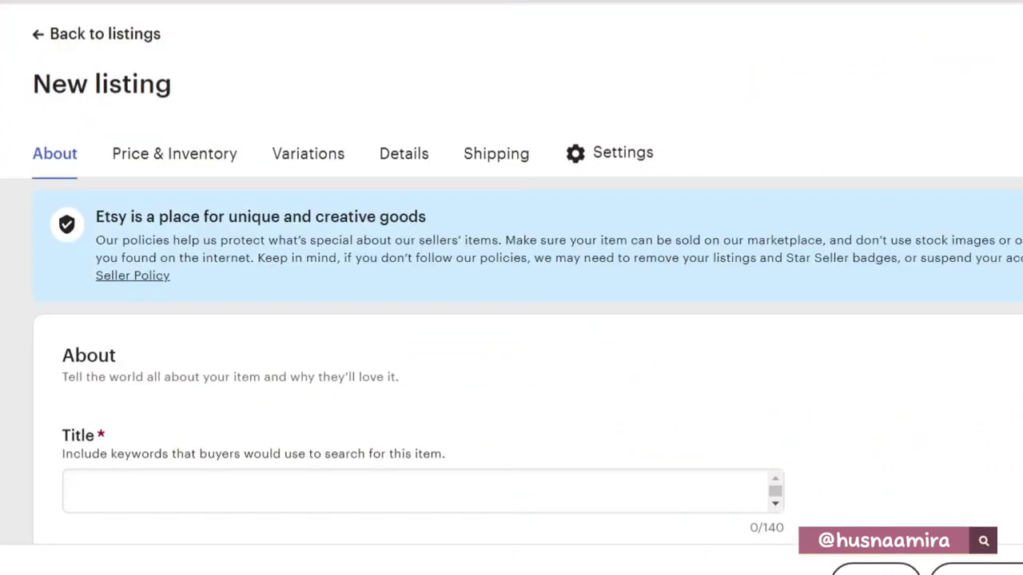
Step: Add "cleaning planner" as a tag in the details of the new Etsy listing
scroll(511, 320, "down", 20)
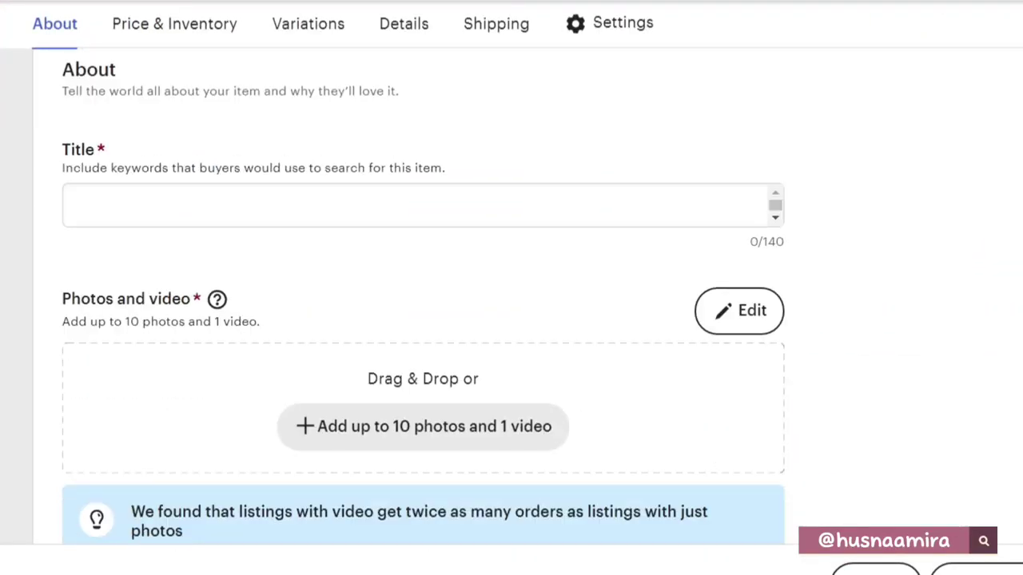
scroll(512, 296, "down", 10)
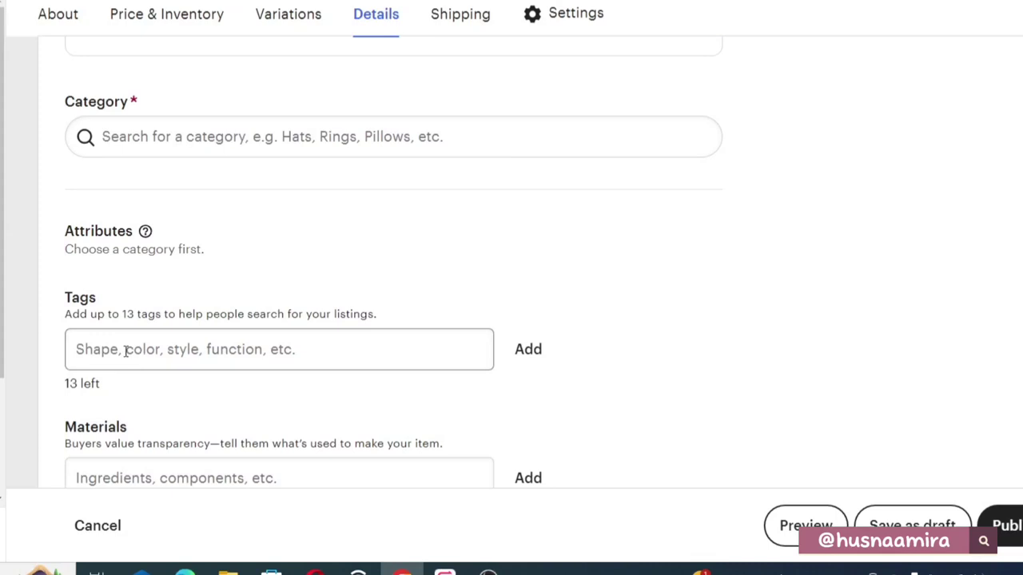
left_click(126, 352)
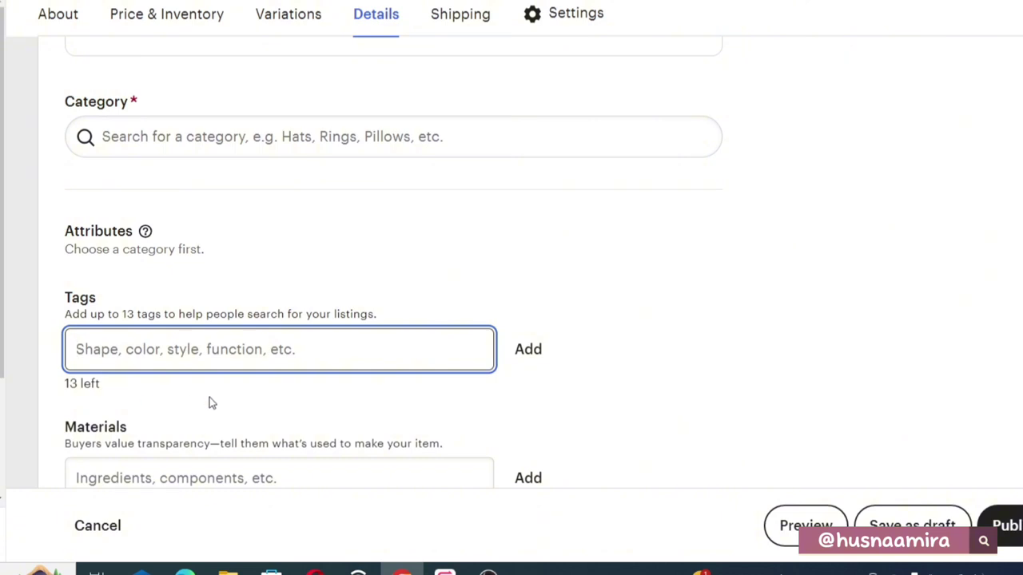
type("cle")
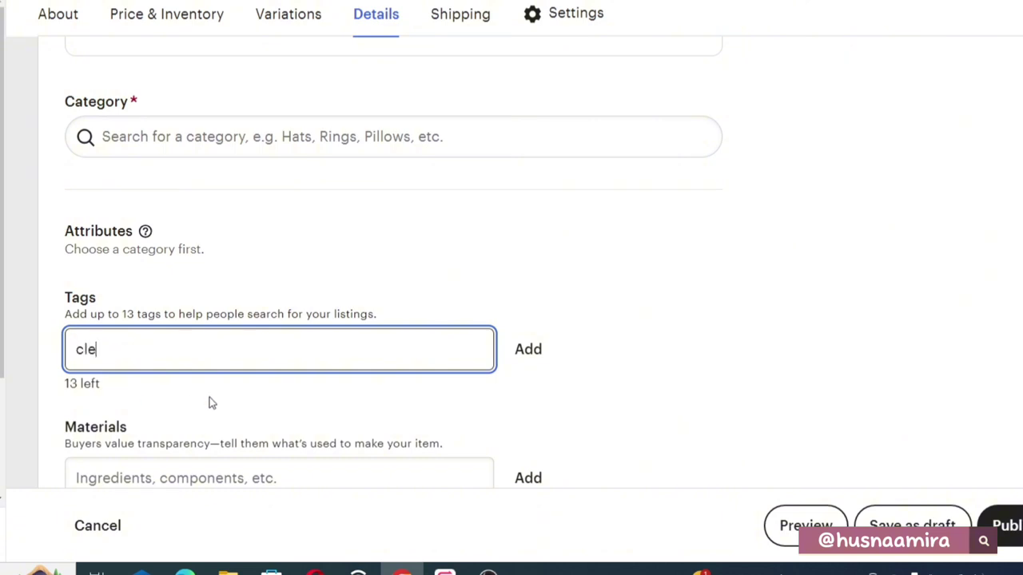
type("aning planner")
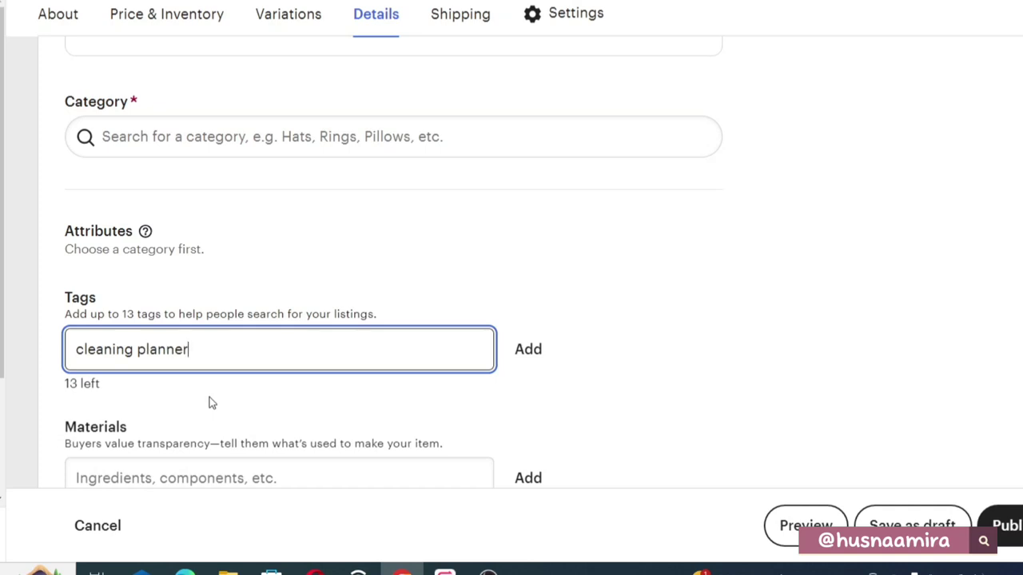
key("Return")
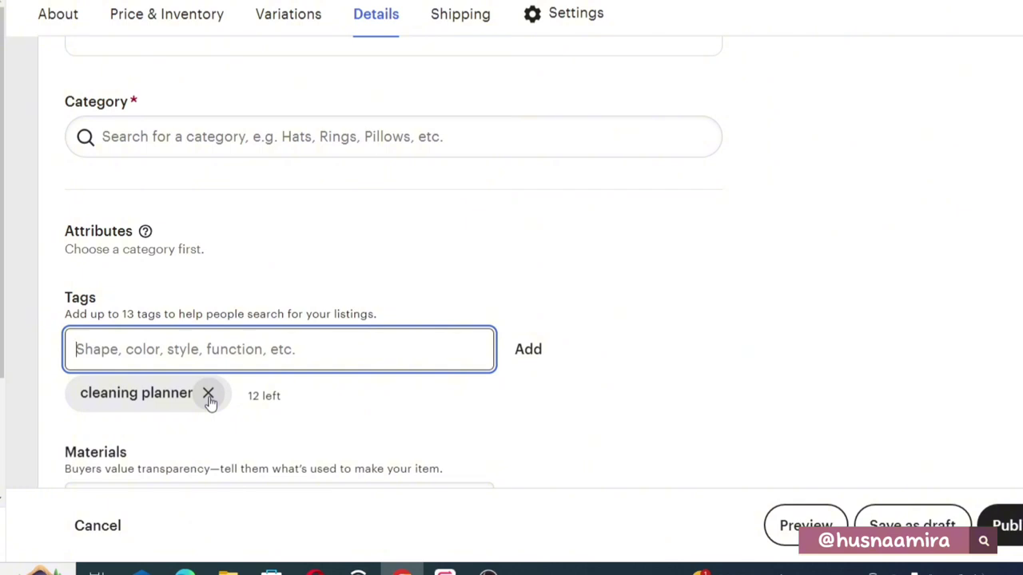
Step: Add "household planner" as another tag of the listing
type("housw")
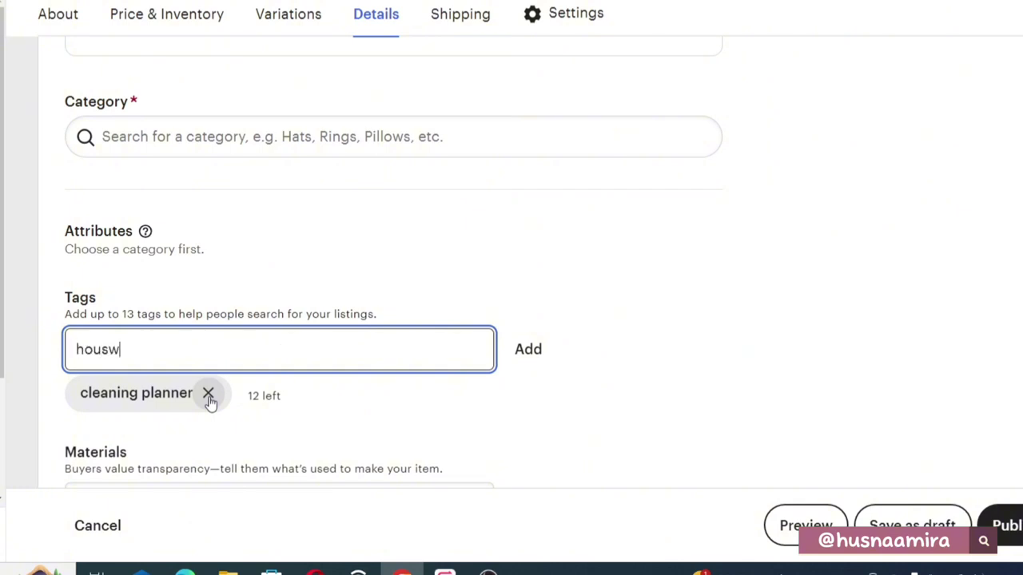
key("BackSpace")
type("ehold pl")
key("BackSpace")
type("lanner")
key("Return")
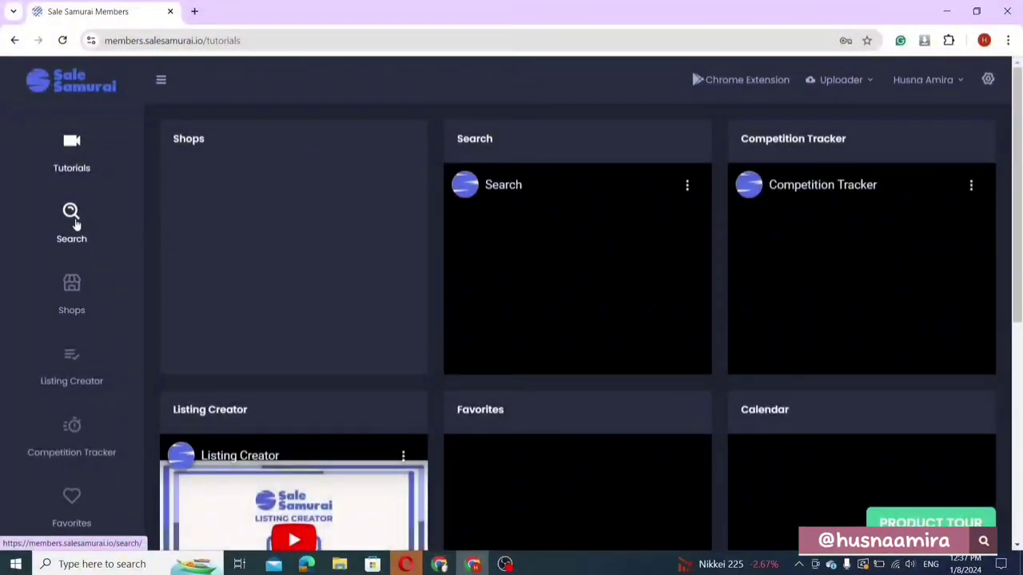
Step: Search the keyword "cleaning planner" in Sale Samurai and review its trending Etsy and Google keywords and the listing tags
left_click(74, 222)
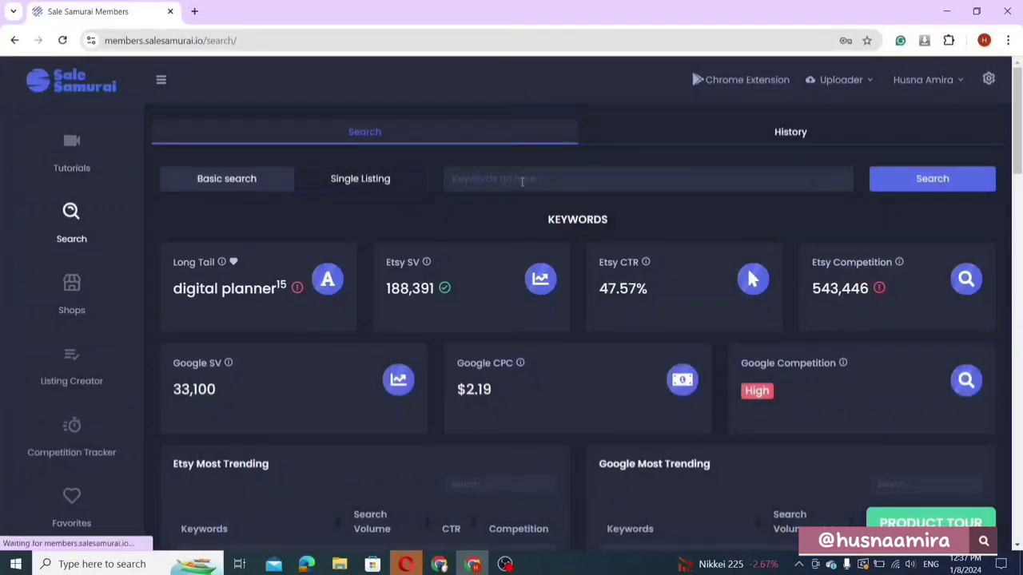
type("cleaning planner")
left_click(899, 185)
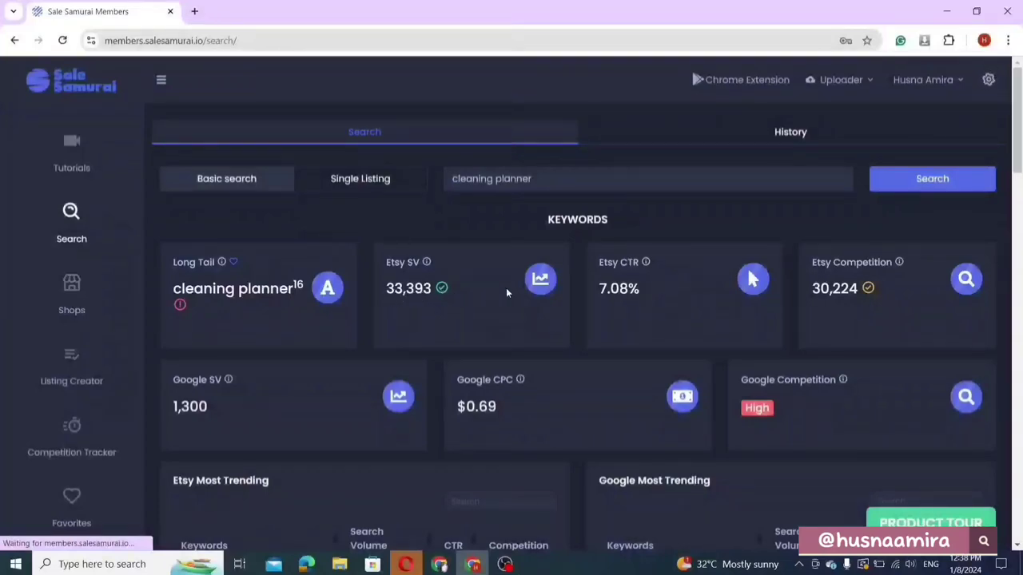
left_click_drag(1019, 137, 1019, 209)
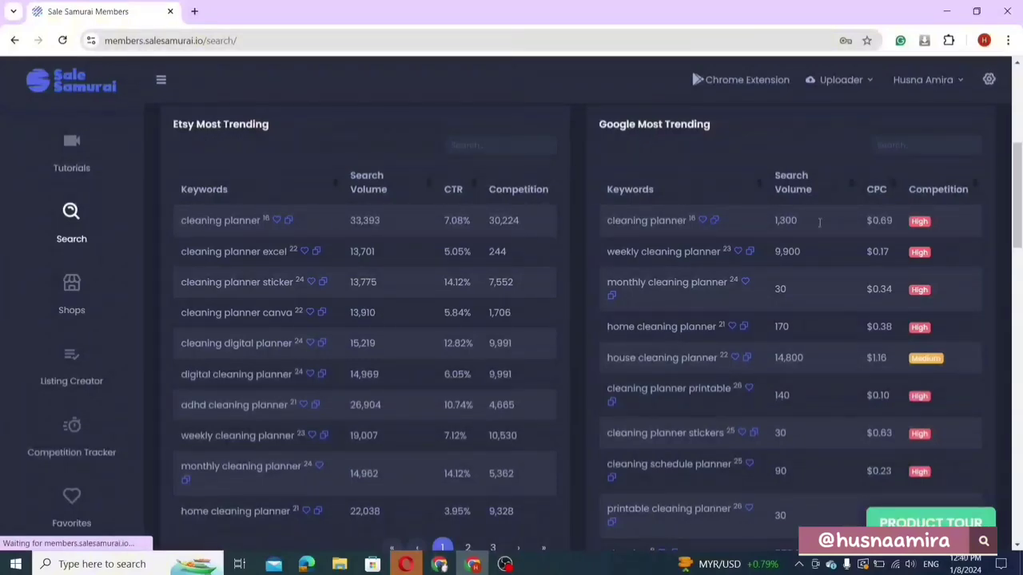
left_click_drag(1017, 223, 1015, 152)
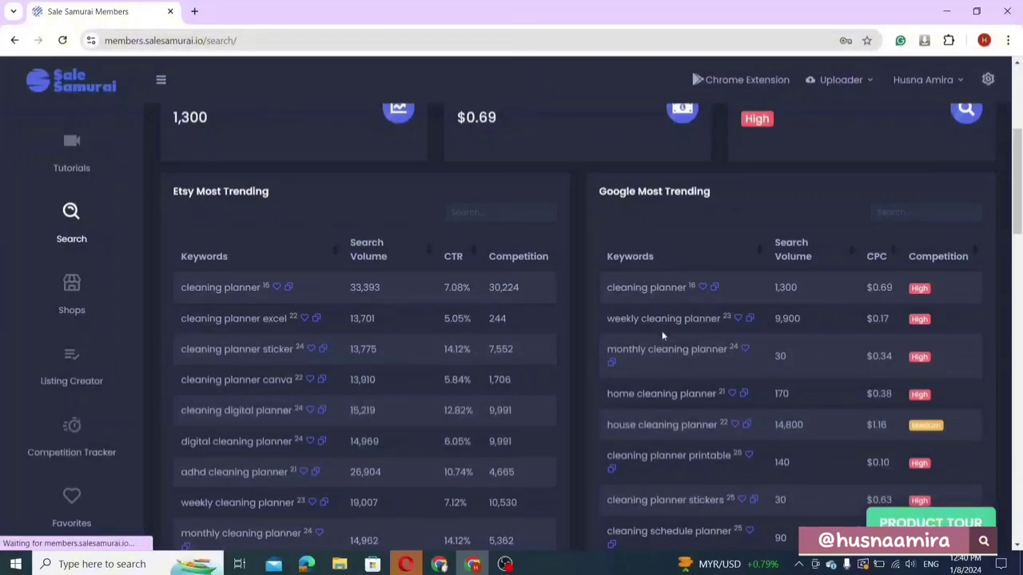
scroll(1019, 212, "down", 8)
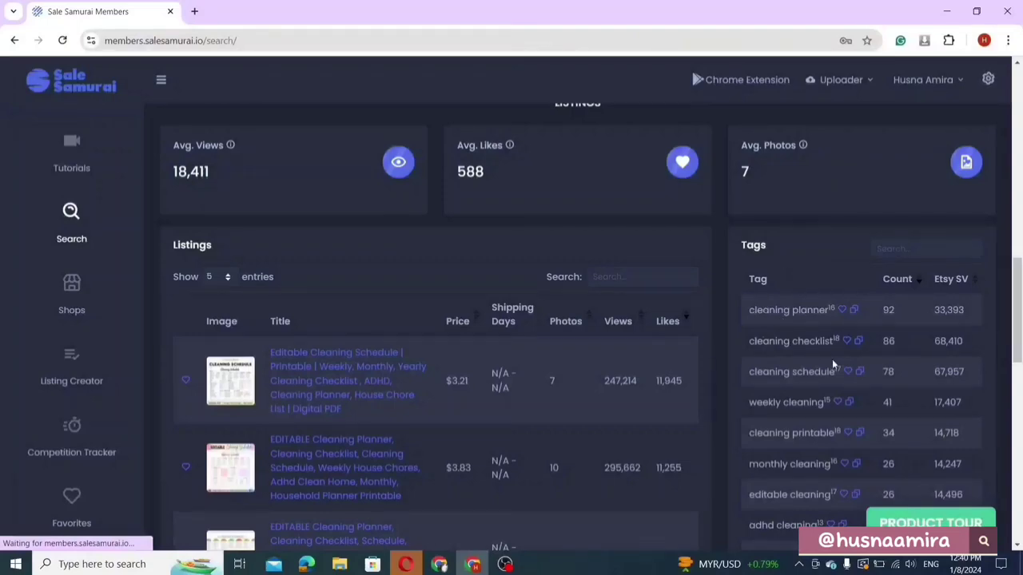
left_click_drag(1016, 323, 1020, 236)
scroll(325, 276, "up", 3)
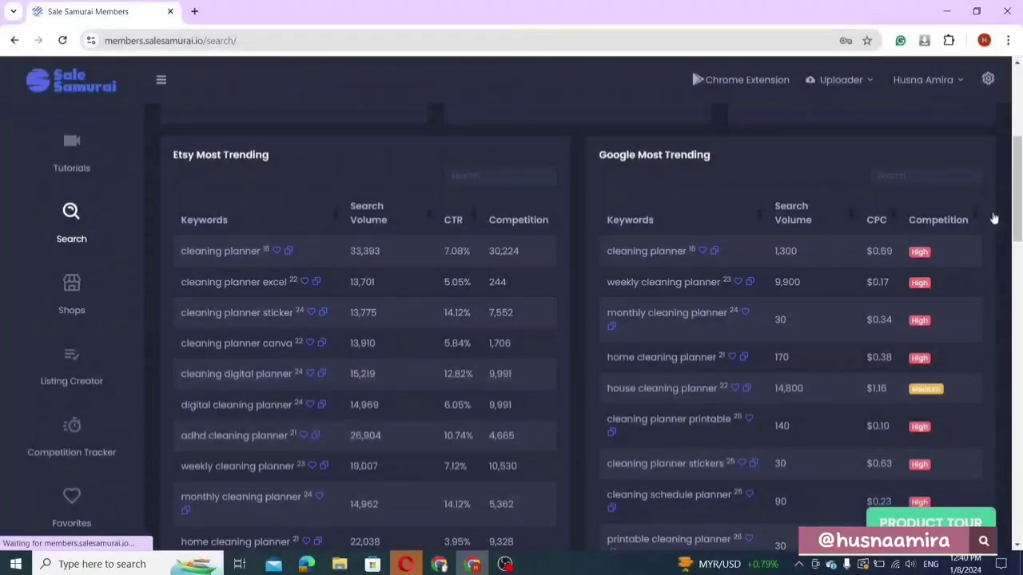
scroll(232, 278, "down", 1)
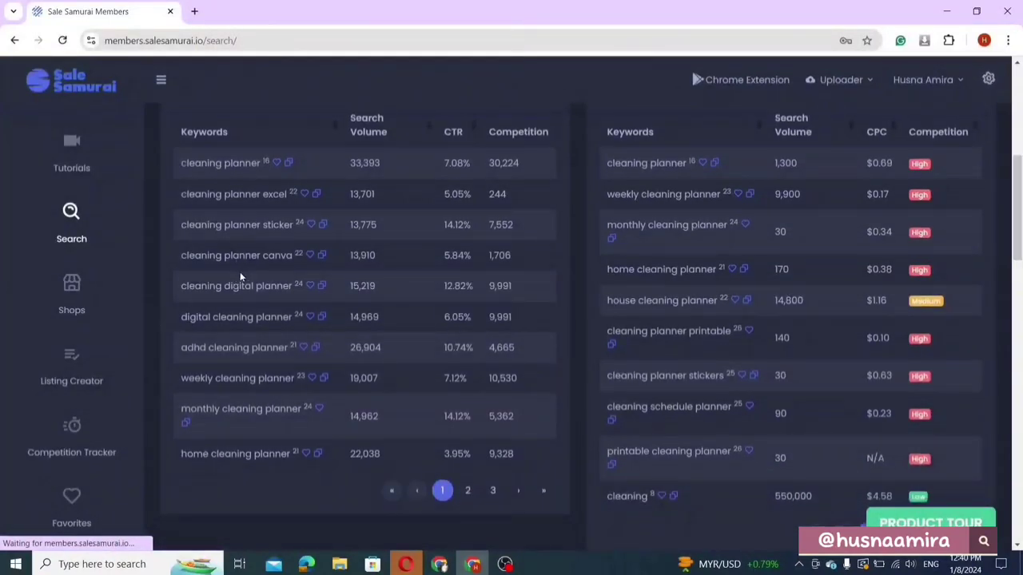
Step: Copy the keyword "cleaning planner canva" from the Etsy trending keywords and paste it as a tag in the Etsy listing
left_click(318, 261)
key("alt+Tab")
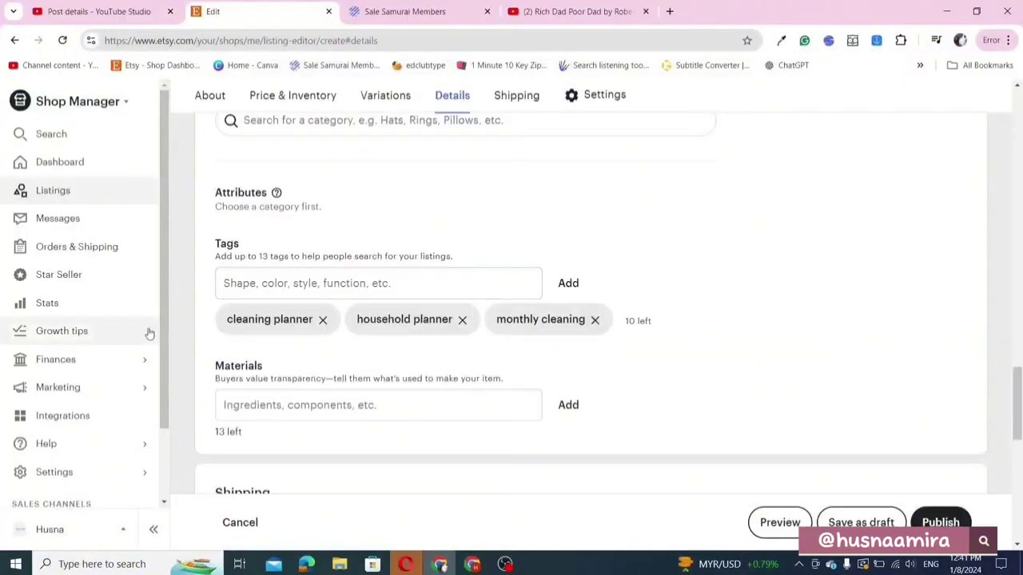
right_click(241, 285)
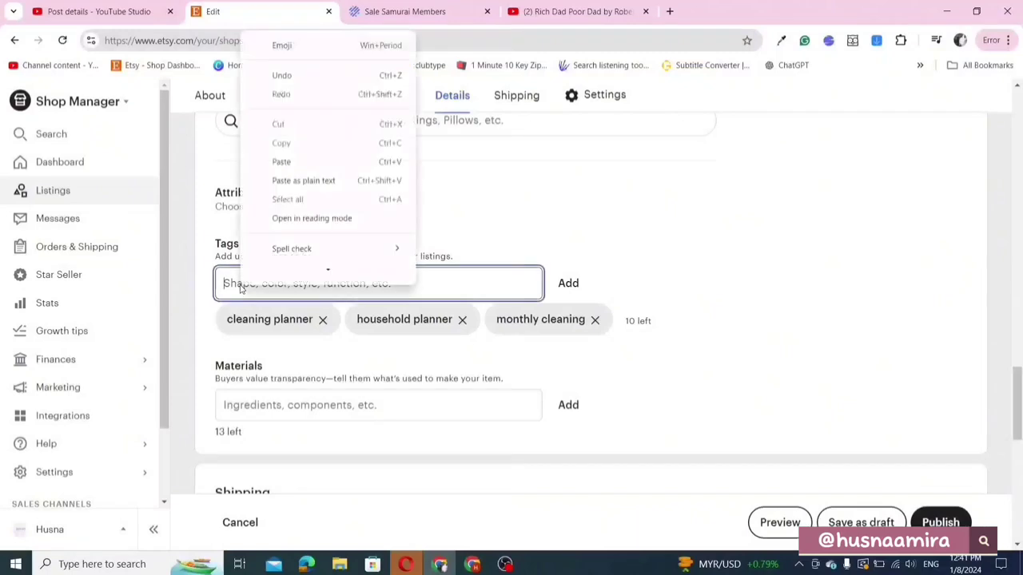
left_click(280, 165)
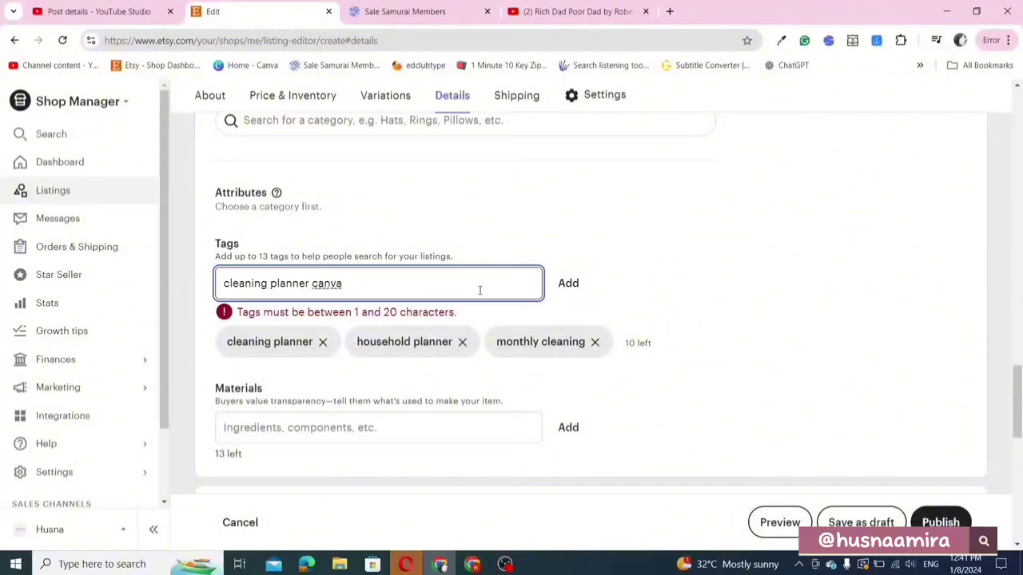
Step: Shorten the pasted tag to "planner canva" and add it to the listing
key("BackSpace")
key("BackSpace")
key("BackSpace")
key("BackSpace")
key("BackSpace")
key("BackSpace")
key("BackSpace")
key("BackSpace")
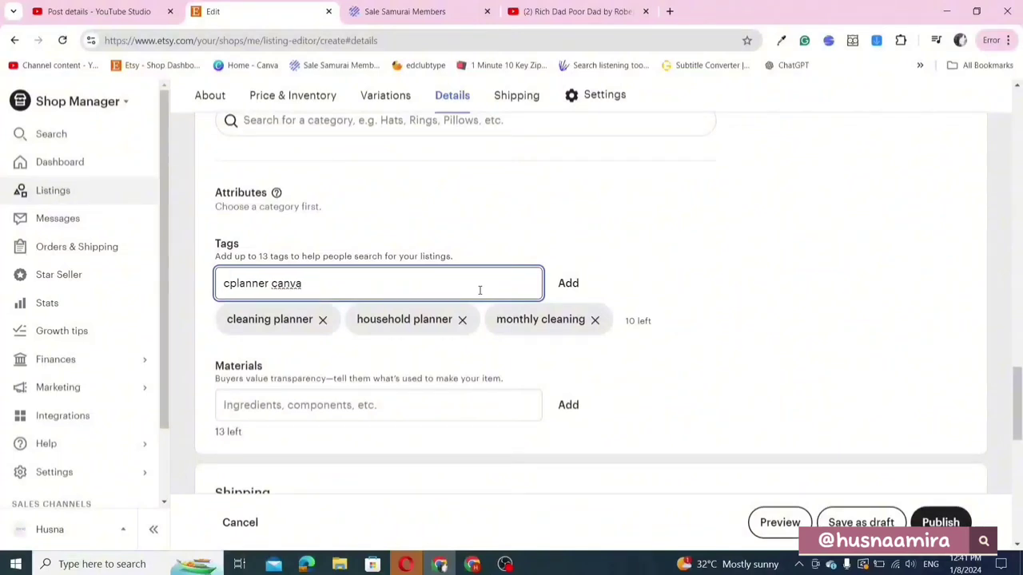
key("BackSpace")
left_click(568, 283)
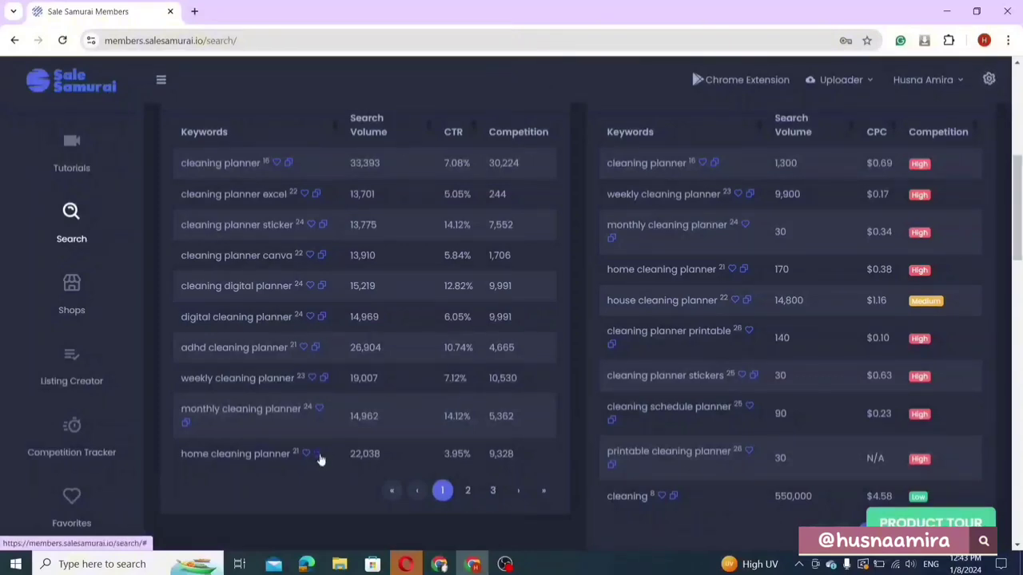
Step: Copy "home cleaning planner" from the Etsy trending keywords in Sale Samurai and paste it as a tag in the Etsy listing
left_click(318, 455)
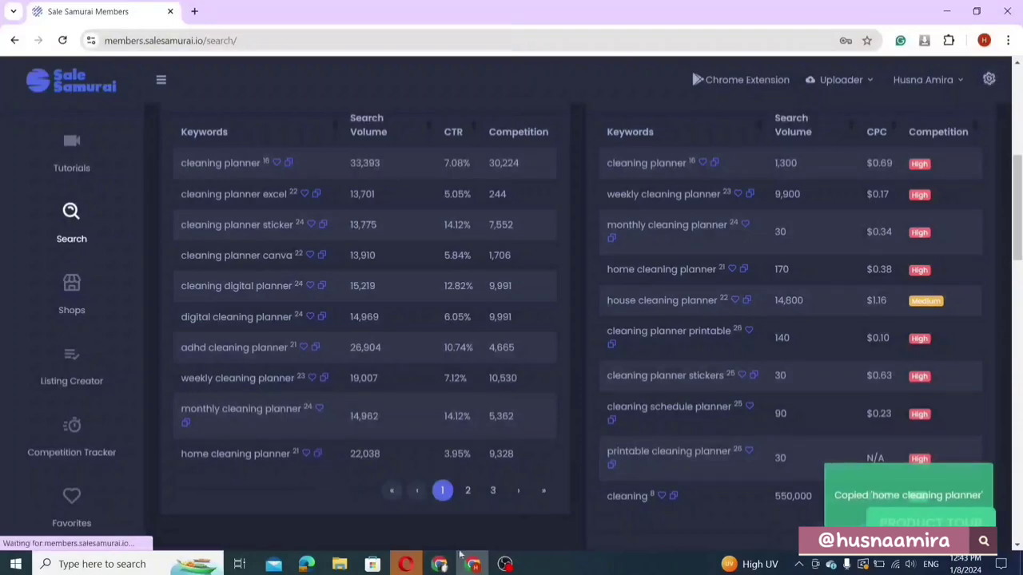
left_click(473, 565)
right_click(330, 281)
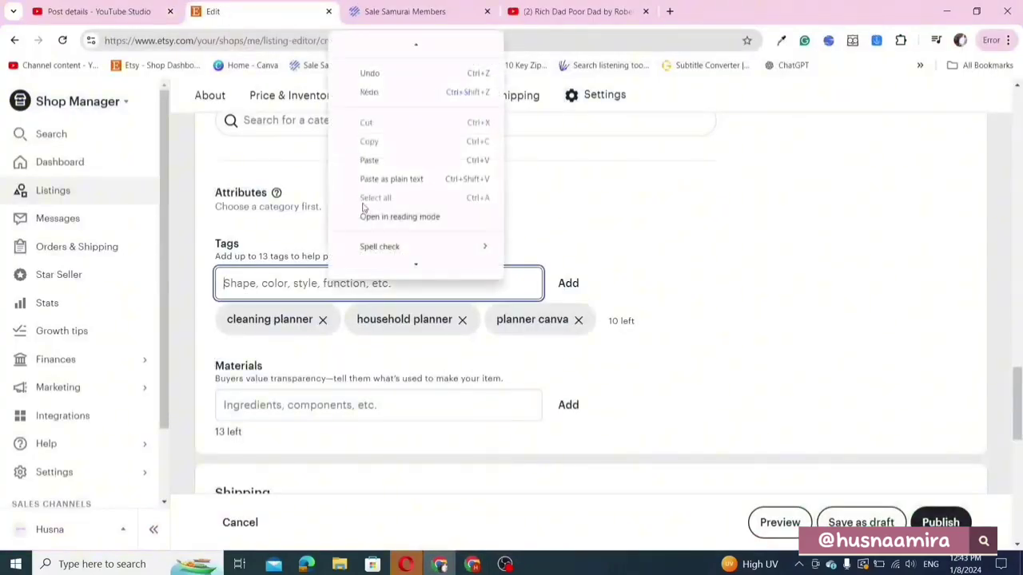
left_click(369, 159)
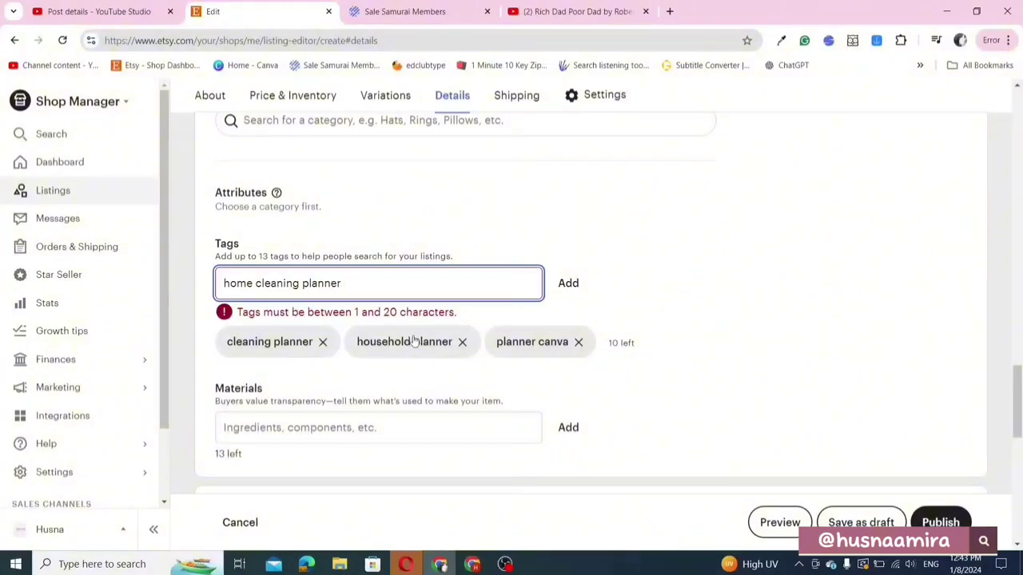
Step: Shorten the pasted tag to "home cleaning" and add it to the listing
key("BackSpace")
key("BackSpace")
key("BackSpace")
key("BackSpace")
key("BackSpace")
key("BackSpace")
key("BackSpace")
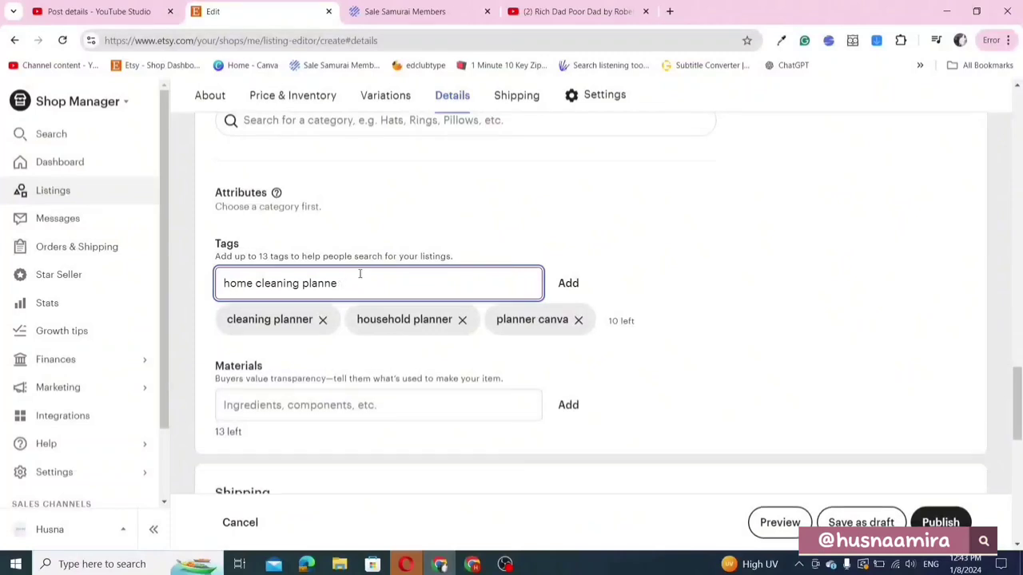
left_click(568, 285)
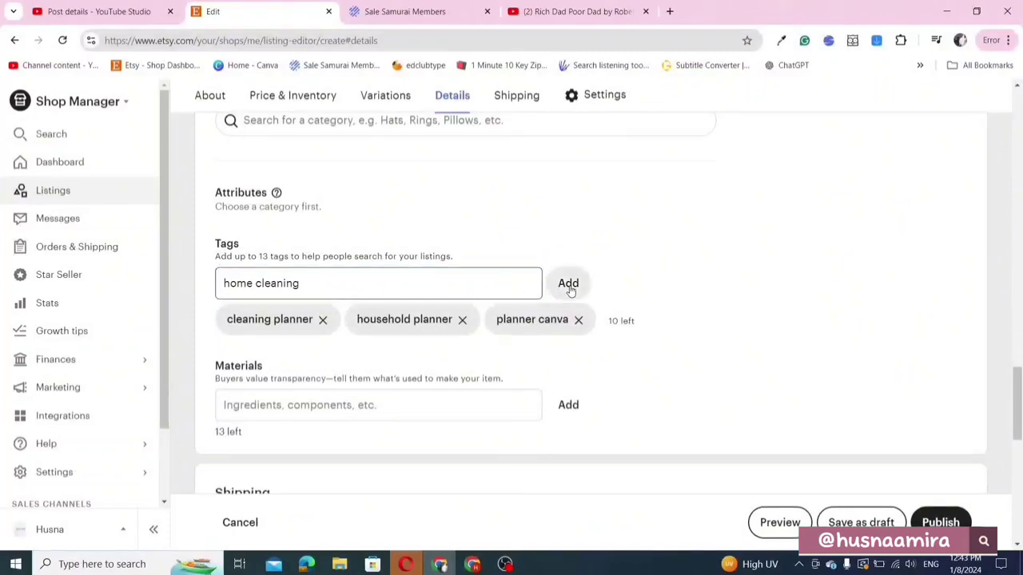
Step: Switch to Sale Samurai and copy "cleaning template" from the tags used by similar listings
left_click(472, 564)
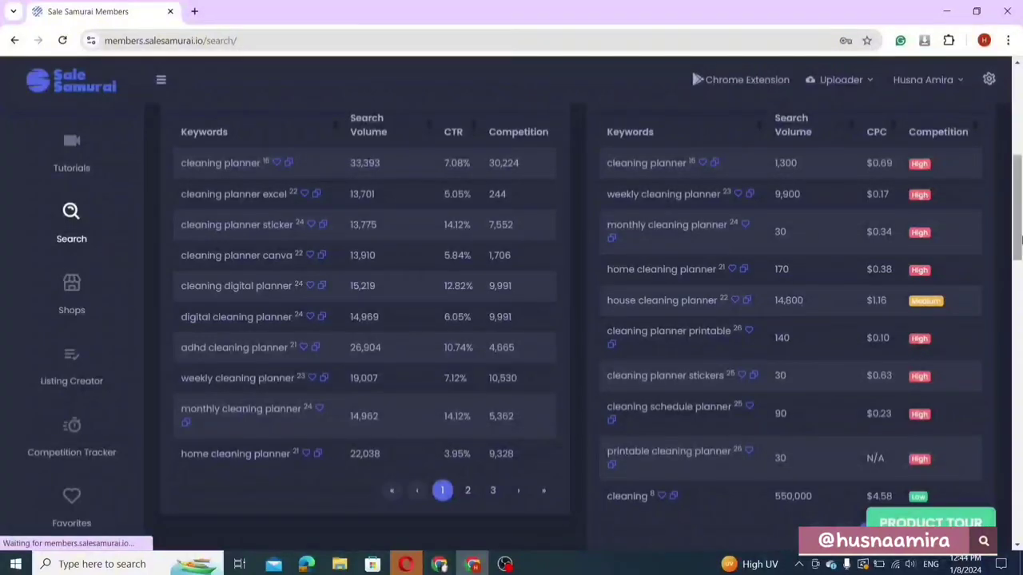
left_click_drag(1019, 244, 1018, 337)
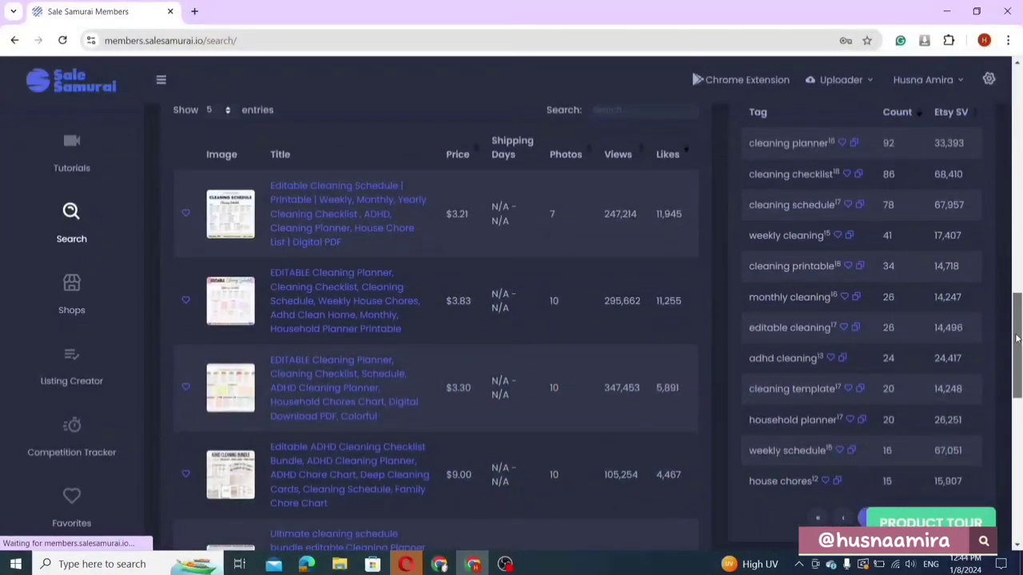
left_click(859, 397)
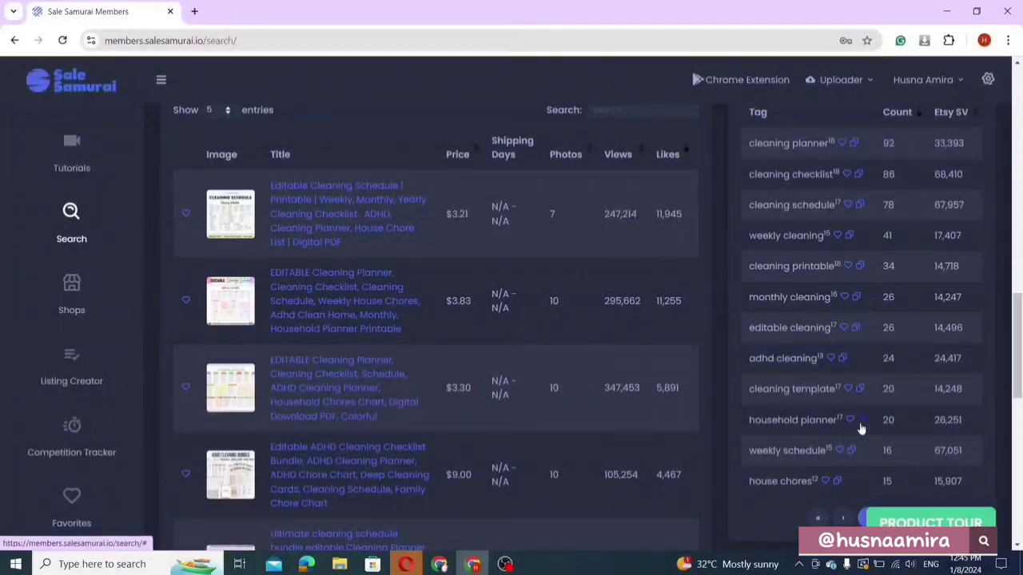
Step: Copy the tag "house chores" from Sale Samurai and add it to the Etsy listing's tags
left_click(837, 481)
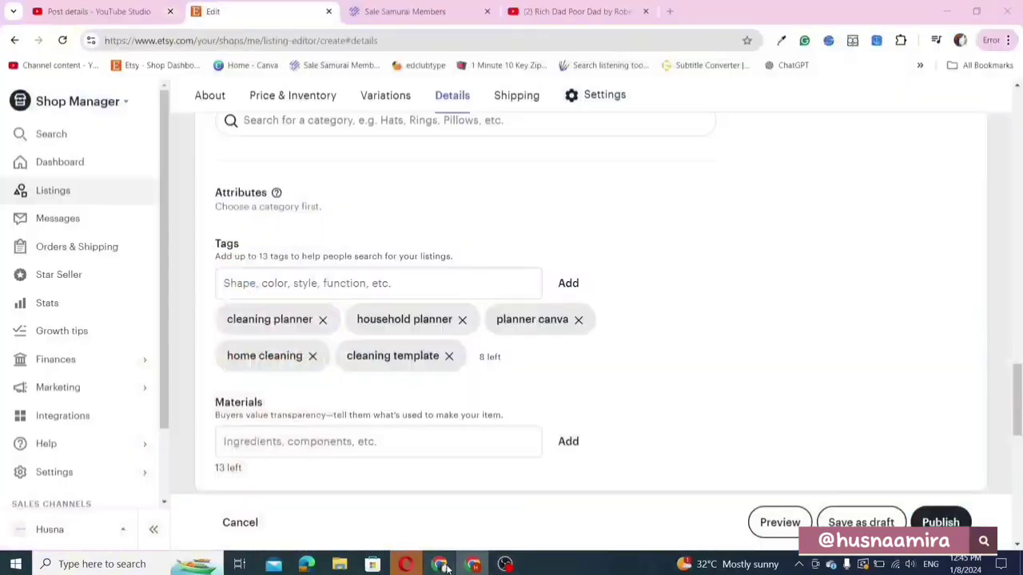
left_click(439, 564)
right_click(261, 282)
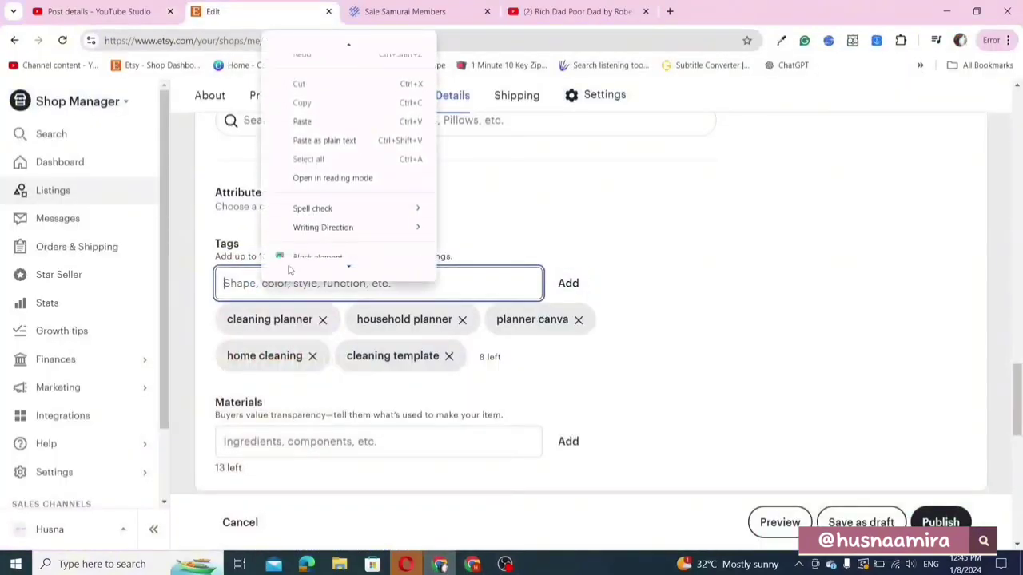
left_click(304, 110)
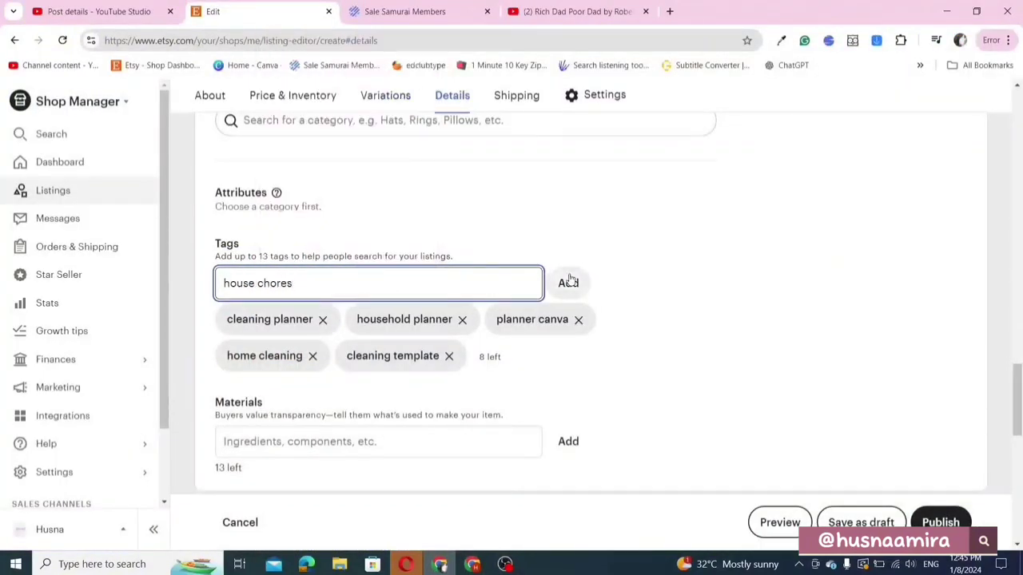
left_click(568, 283)
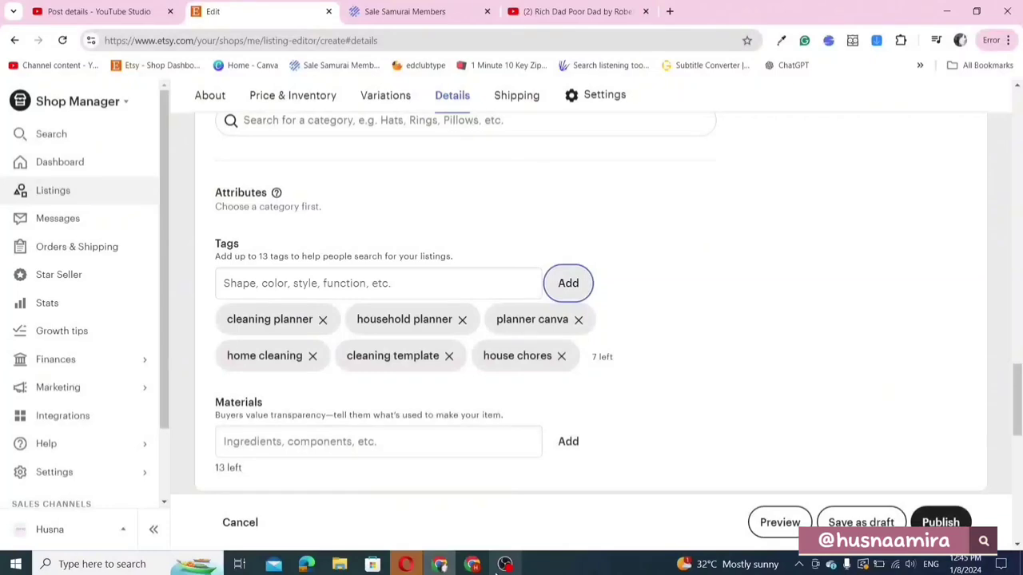
Step: Copy "cleaning routine" from the second page of Sale Samurai's tags table and add it to the Etsy listing's tags
left_click(473, 564)
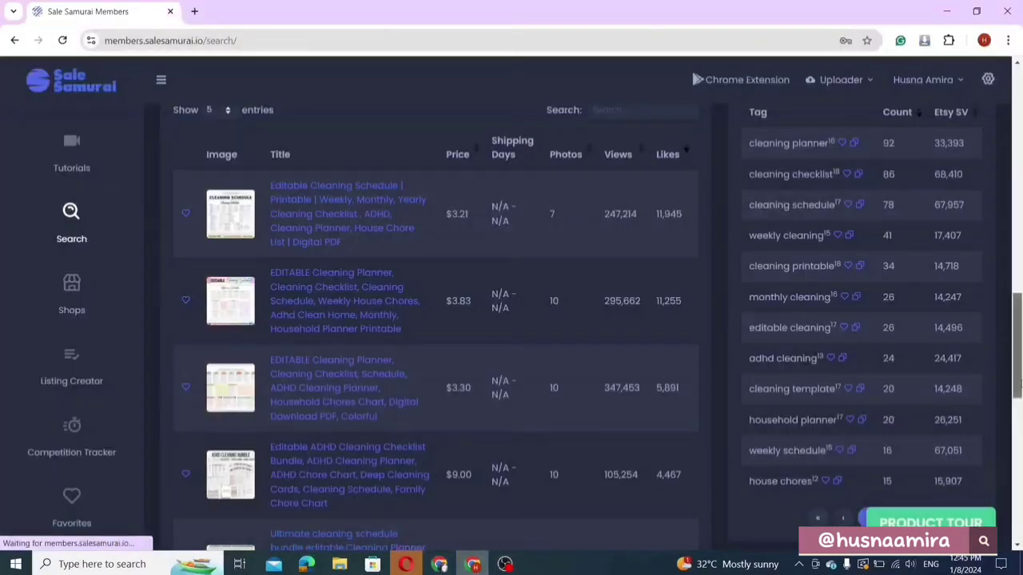
scroll(901, 463, "down", 1)
left_click(895, 464)
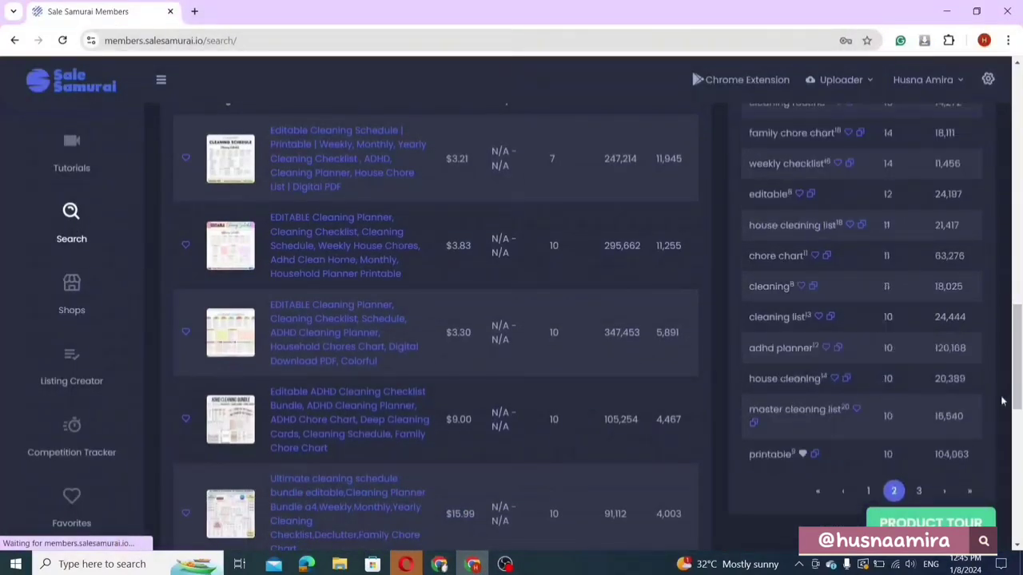
scroll(1003, 401, "up", 2)
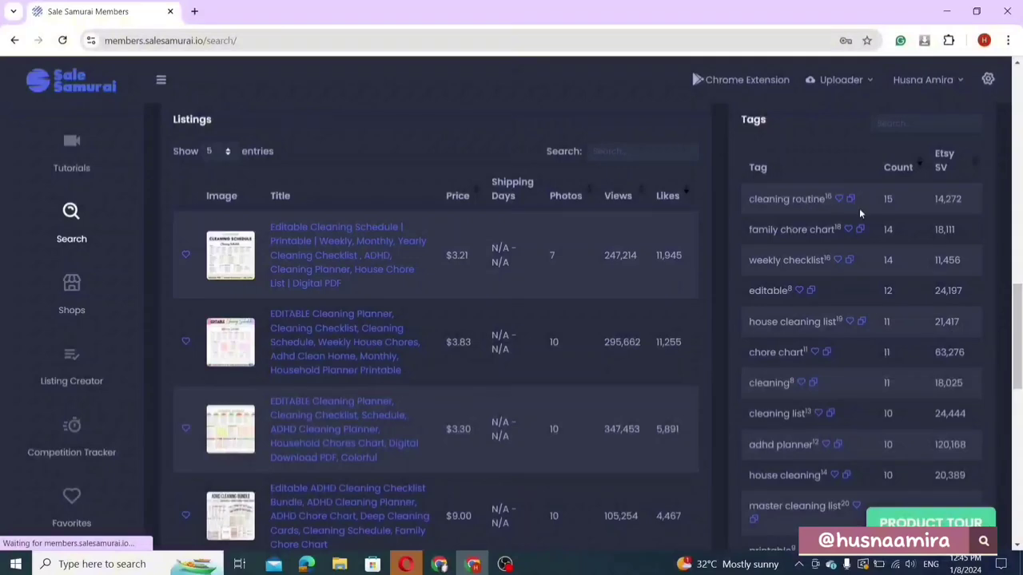
left_click(850, 199)
left_click(437, 564)
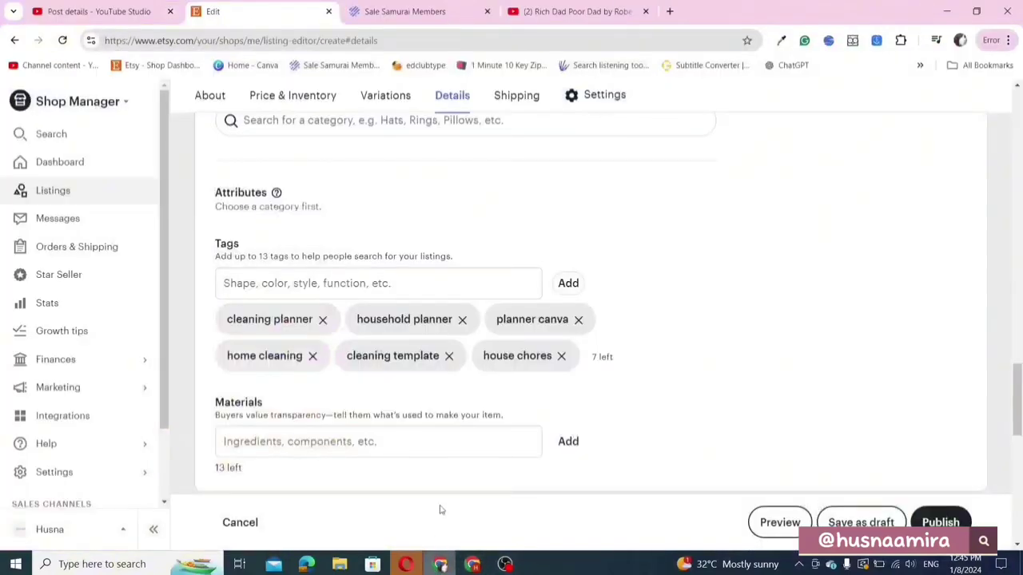
right_click(332, 278)
left_click(356, 163)
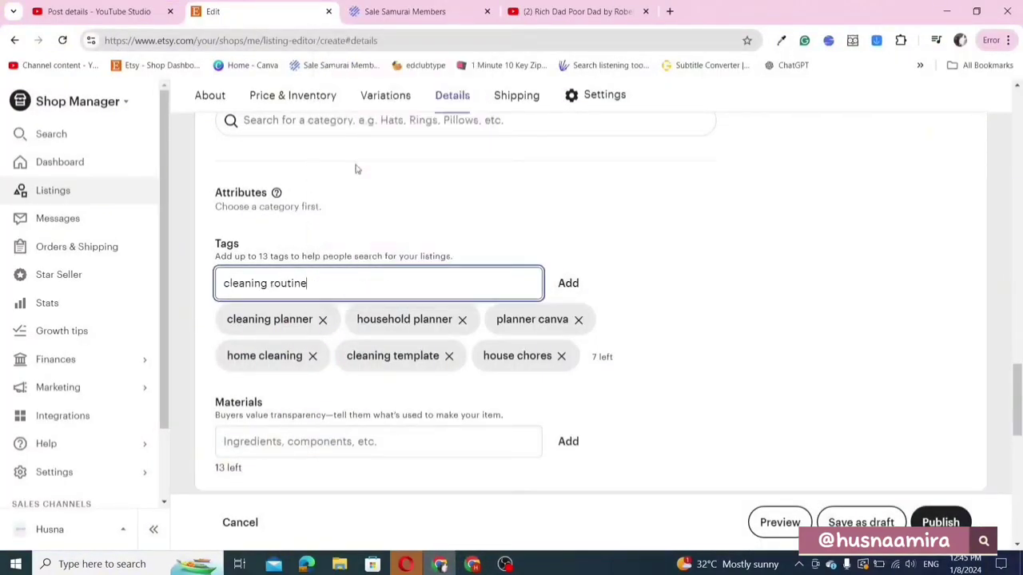
left_click(568, 283)
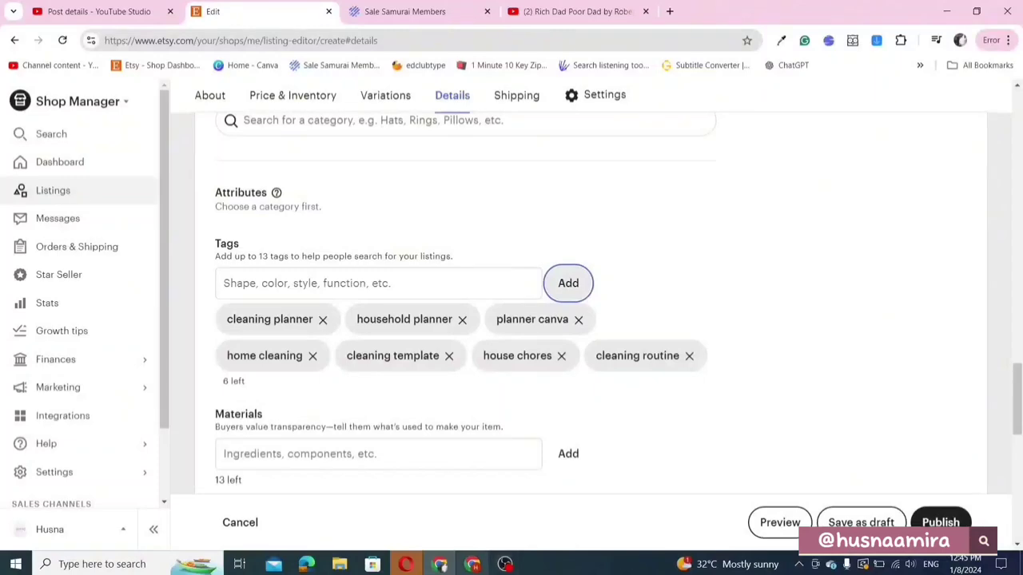
Step: Copy the tag "family chore chart" from Sale Samurai and add it to the Etsy listing's tags
key("alt+Tab")
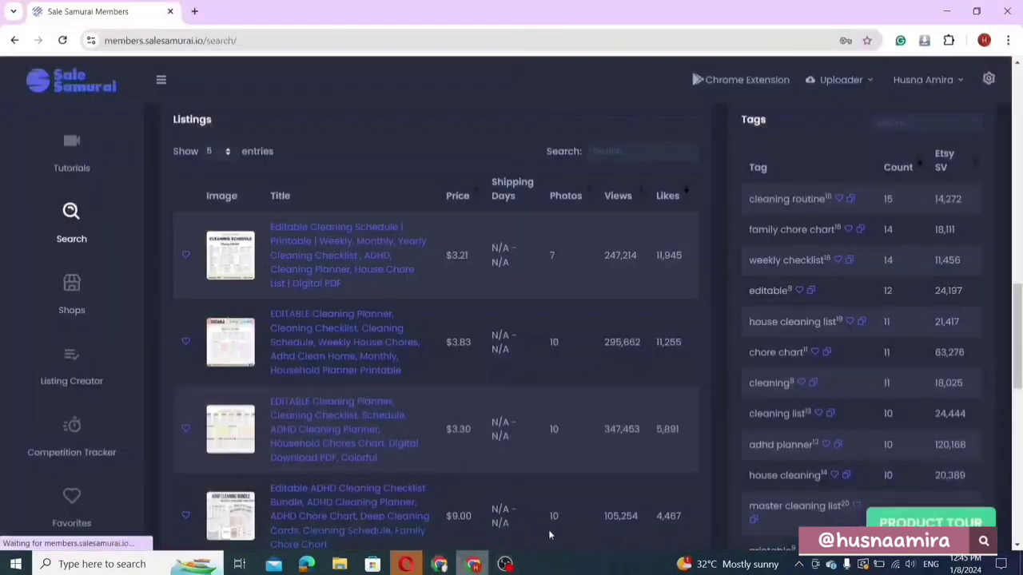
left_click(859, 233)
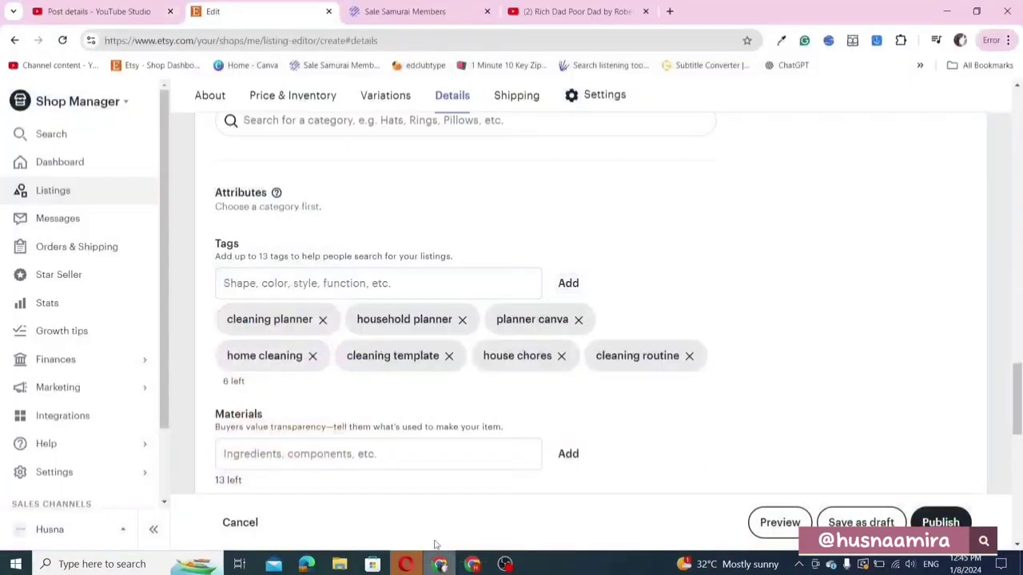
left_click(440, 564)
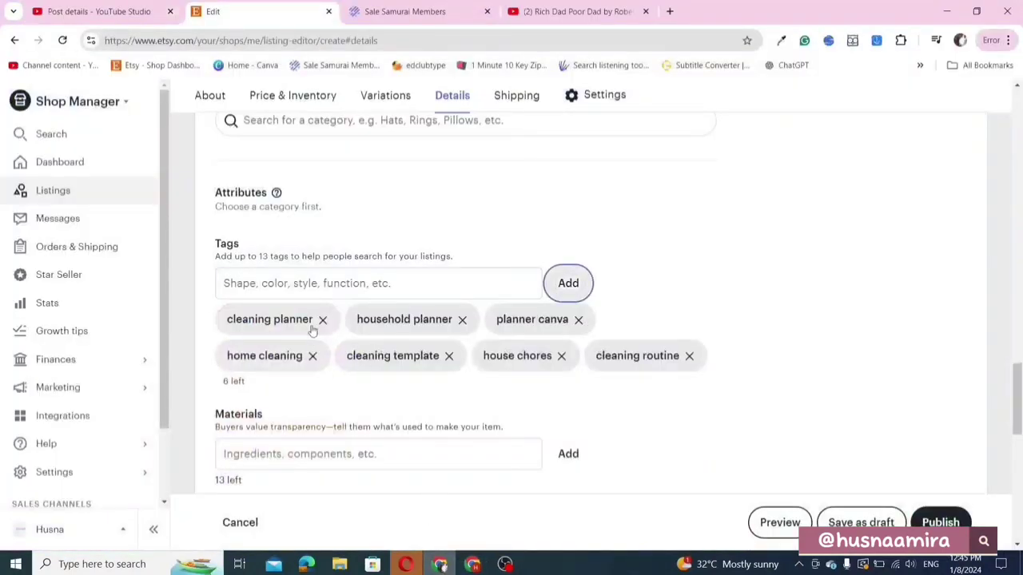
left_click(317, 283)
right_click(318, 283)
left_click(355, 159)
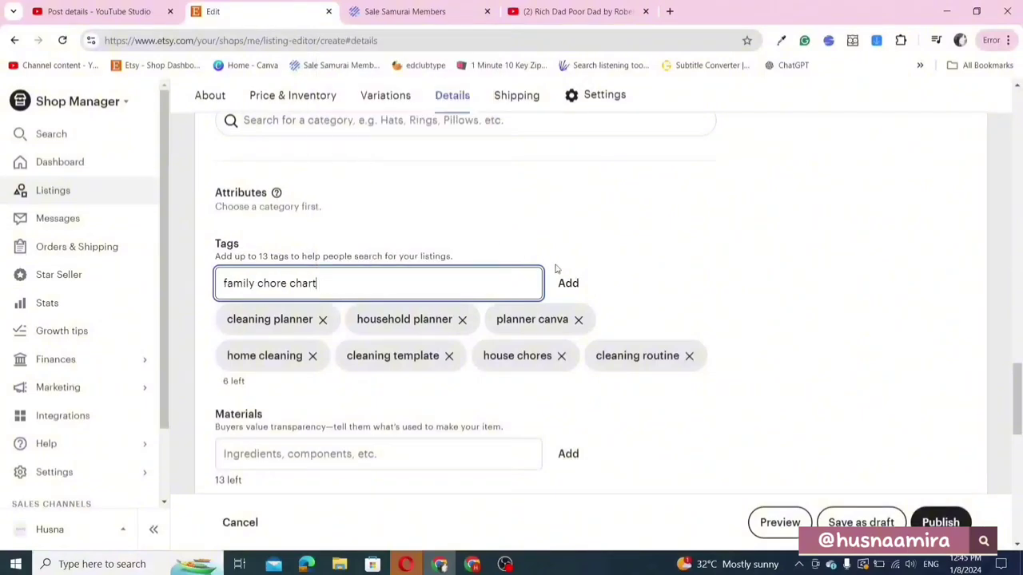
left_click(564, 284)
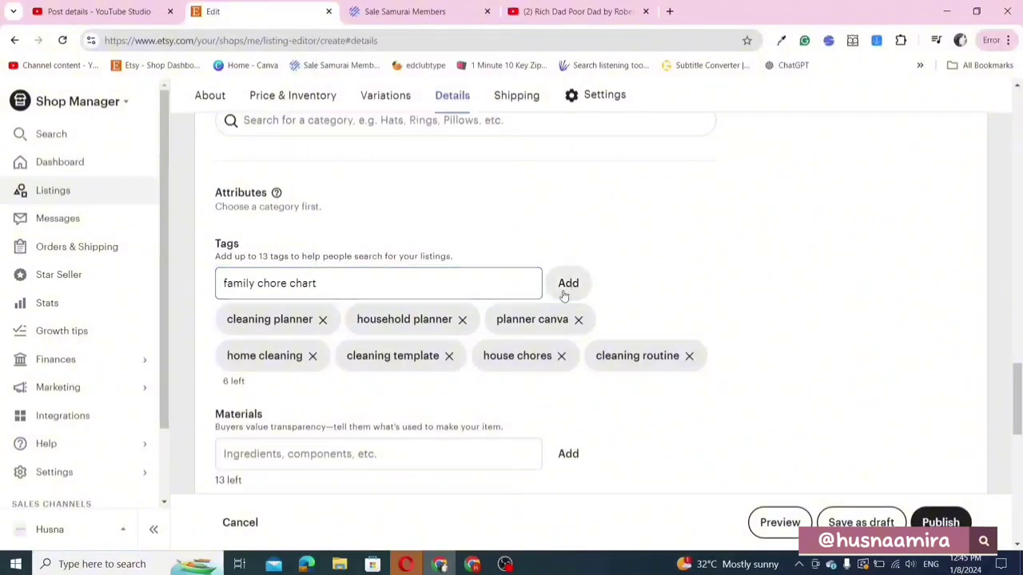
Step: Copy the tag "weekly checklist" from Sale Samurai and add it to the Etsy listing's tags
left_click(482, 563)
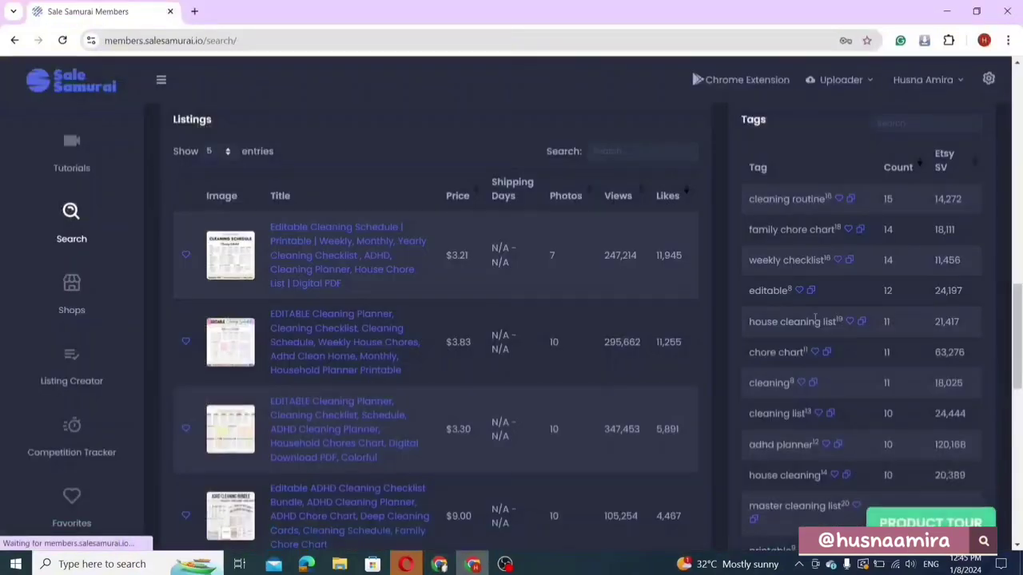
left_click(849, 268)
left_click(442, 565)
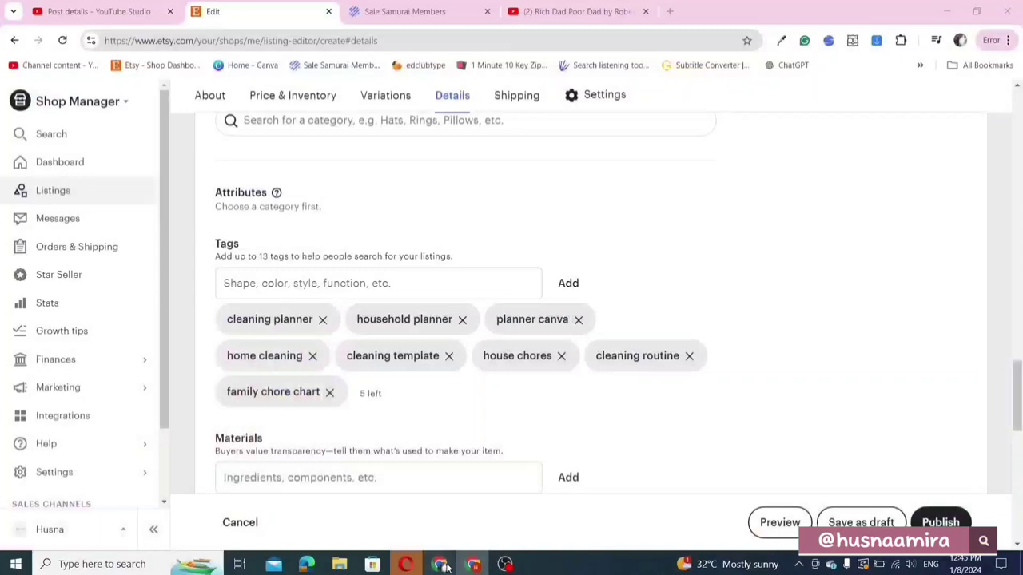
right_click(292, 284)
left_click(332, 163)
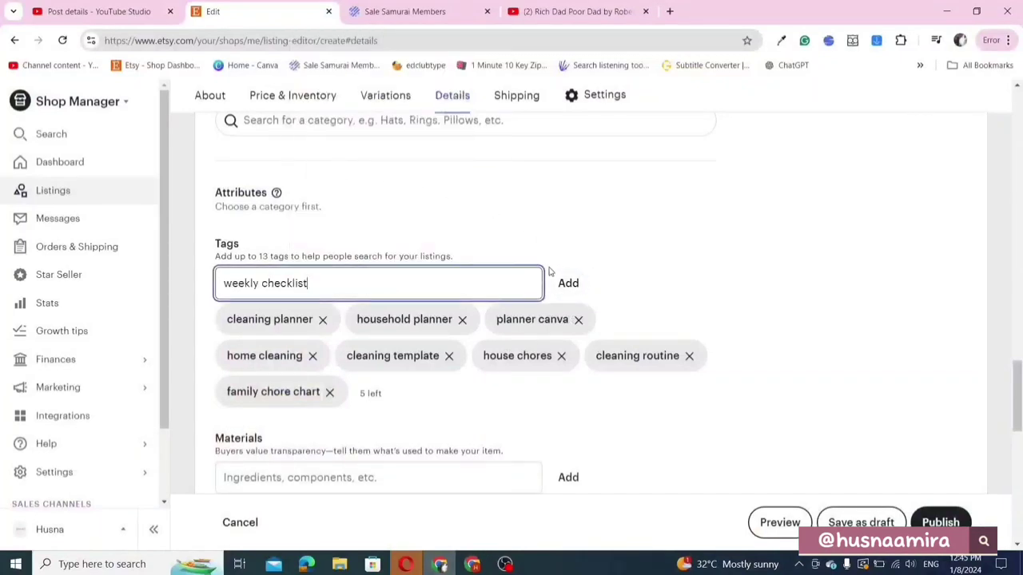
left_click(566, 283)
Step: Copy the tag "house cleaning list" from Sale Samurai and add it to the Etsy listing's tags
left_click(474, 565)
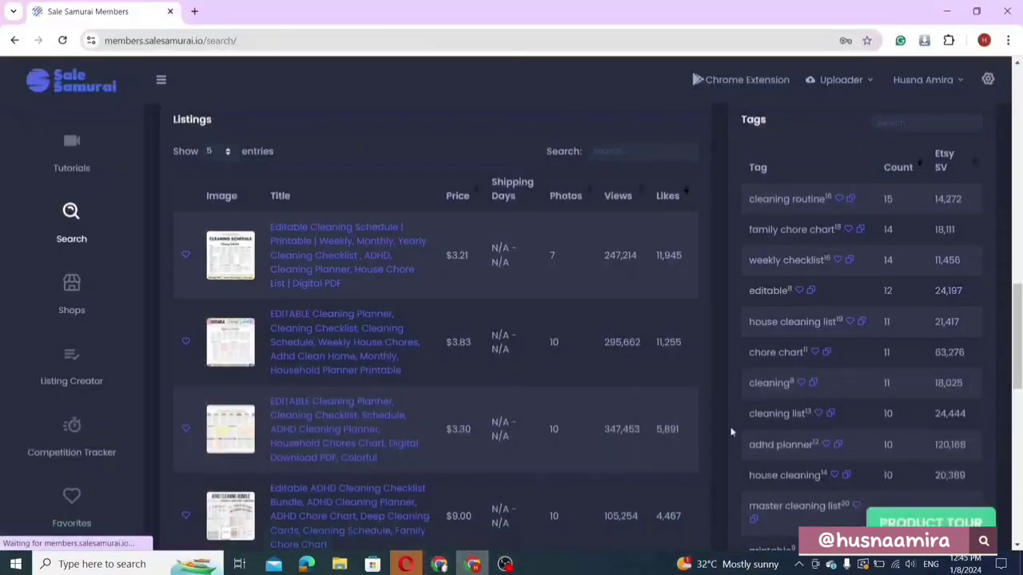
left_click(860, 324)
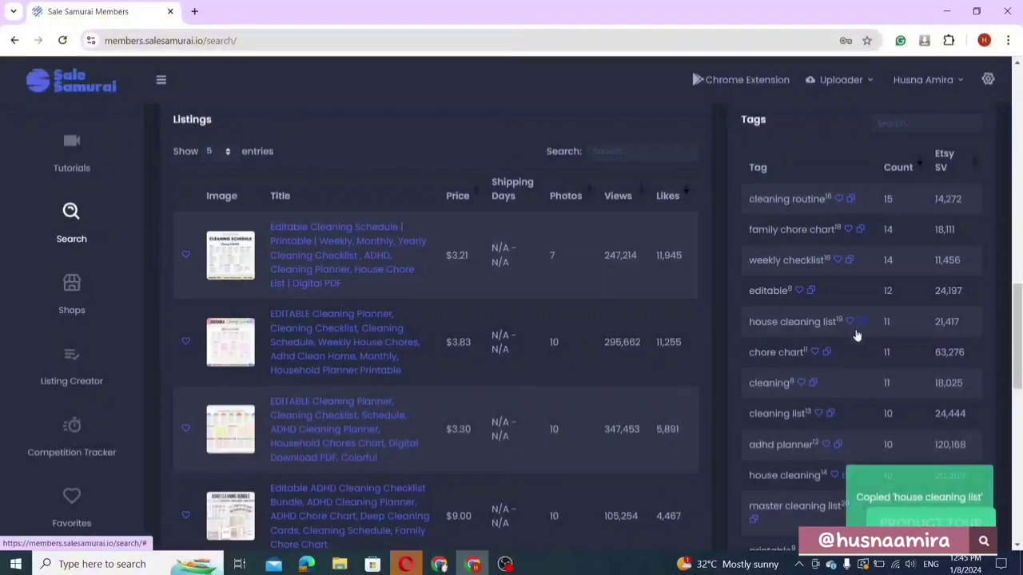
left_click(440, 565)
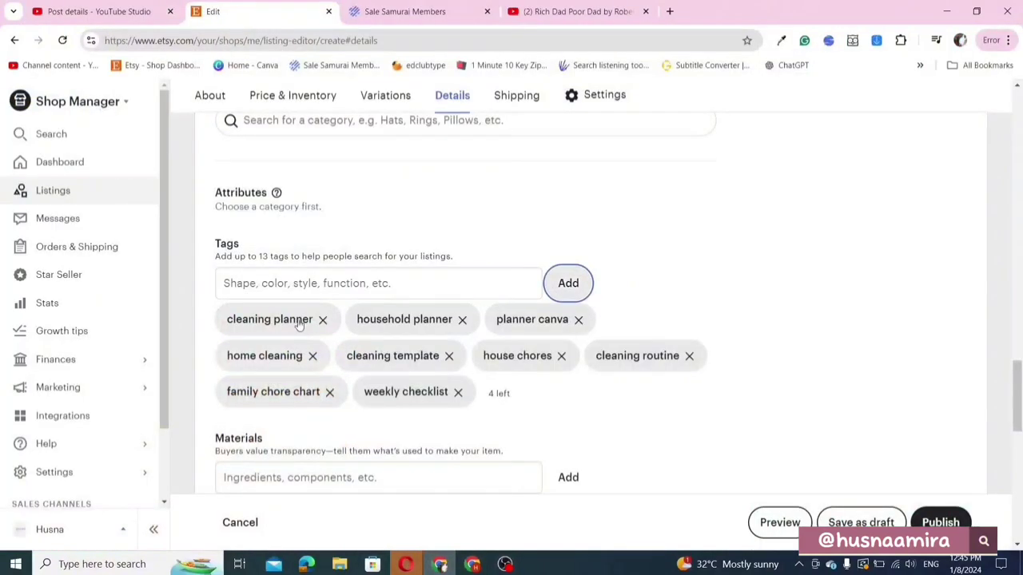
right_click(281, 285)
left_click(318, 167)
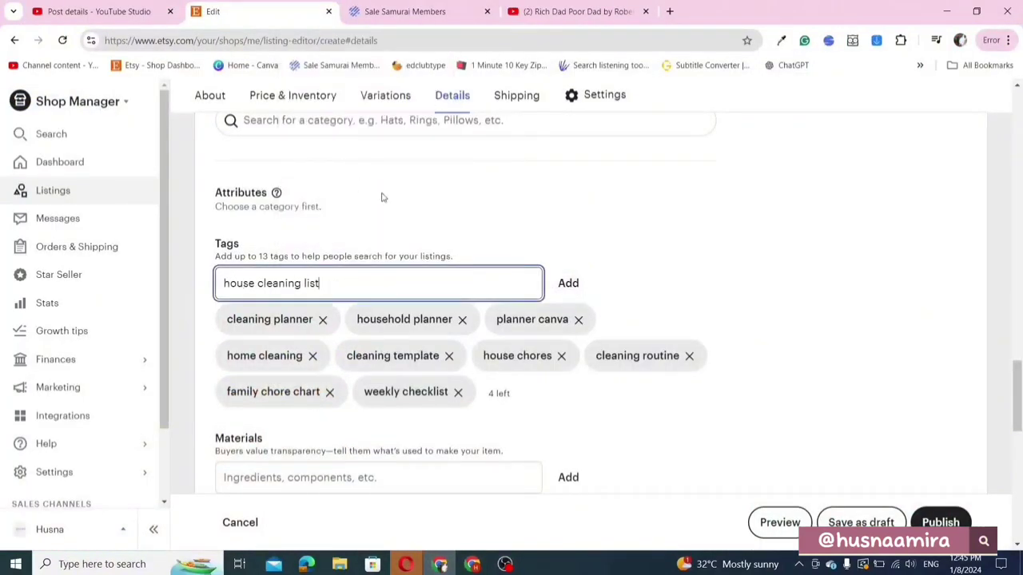
left_click(568, 287)
Step: Copy the tag "printable" from Sale Samurai and add it to the Etsy listing's tags
left_click(472, 565)
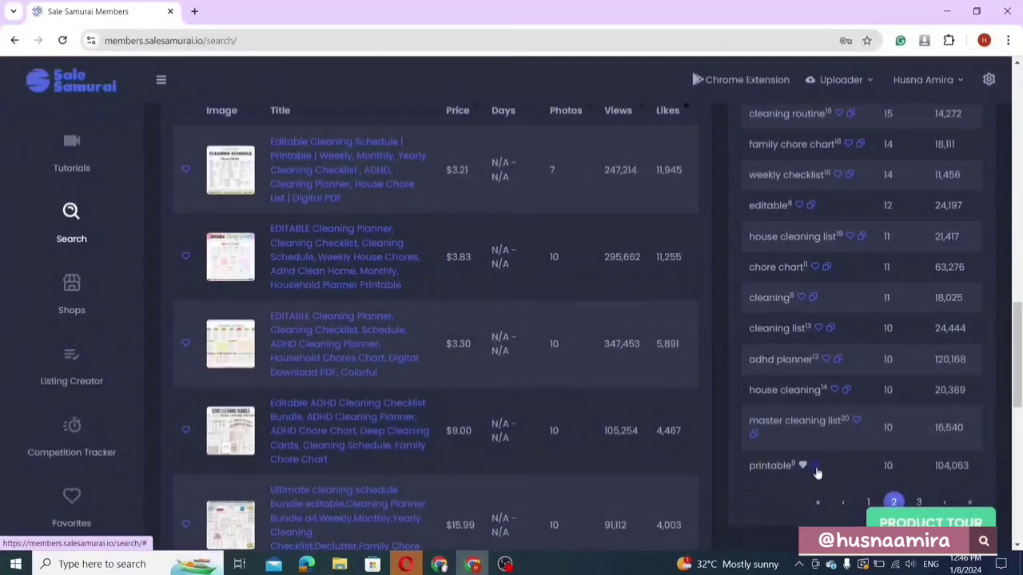
left_click(815, 470)
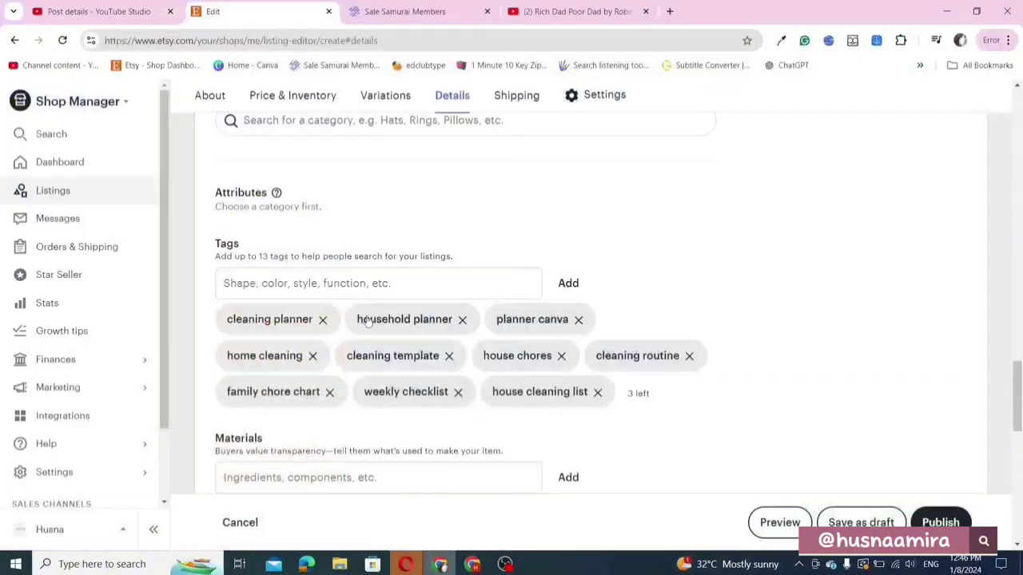
left_click(439, 565)
right_click(335, 283)
left_click(352, 159)
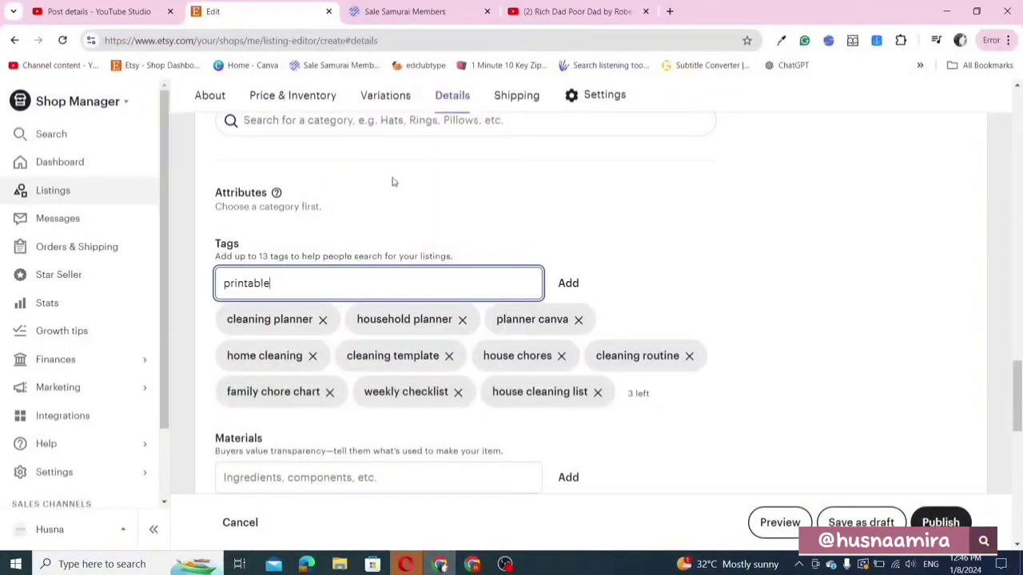
left_click(571, 283)
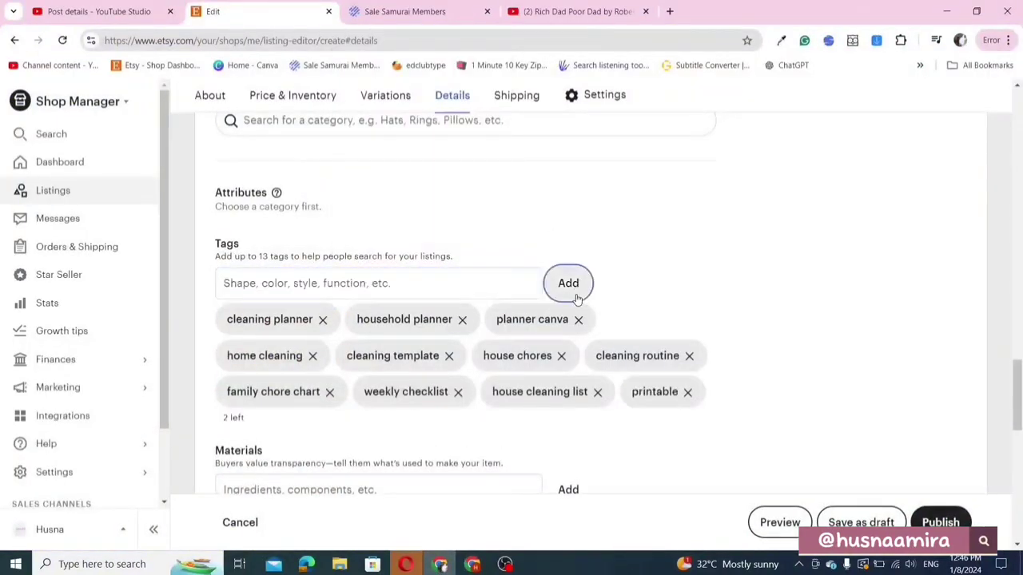
Step: Copy "adult chore chart" from the third page of Sale Samurai's tags table and add it to the Etsy listing's tags
left_click(476, 566)
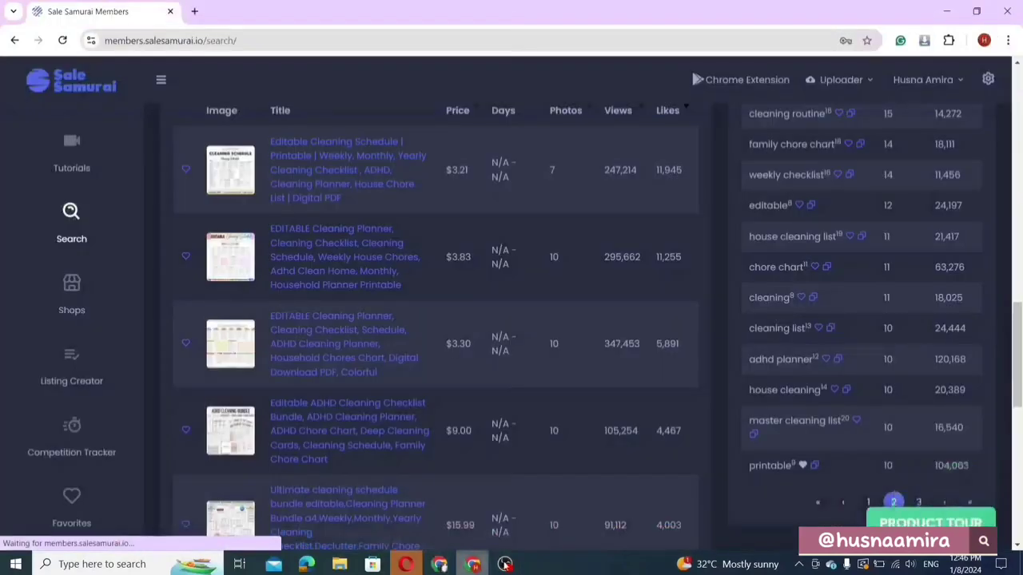
left_click(919, 504)
scroll(1019, 339, "up", 2)
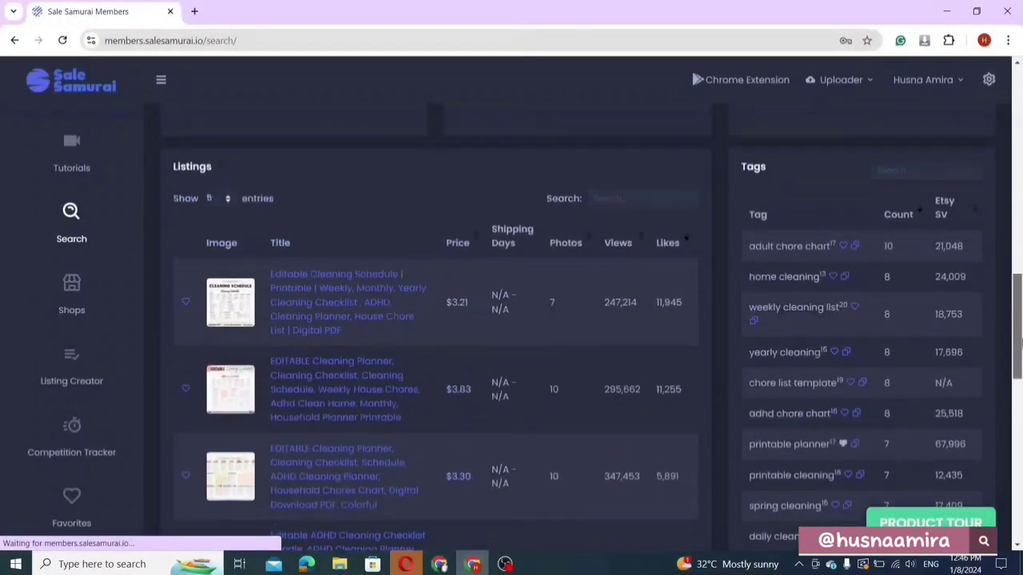
scroll(1019, 340, "up", 1)
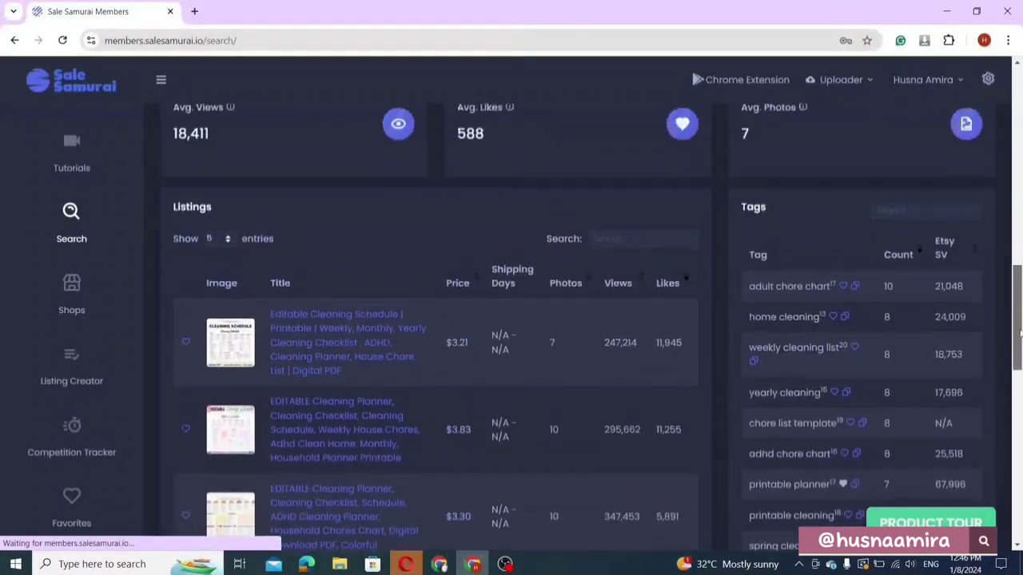
left_click(854, 291)
left_click(440, 564)
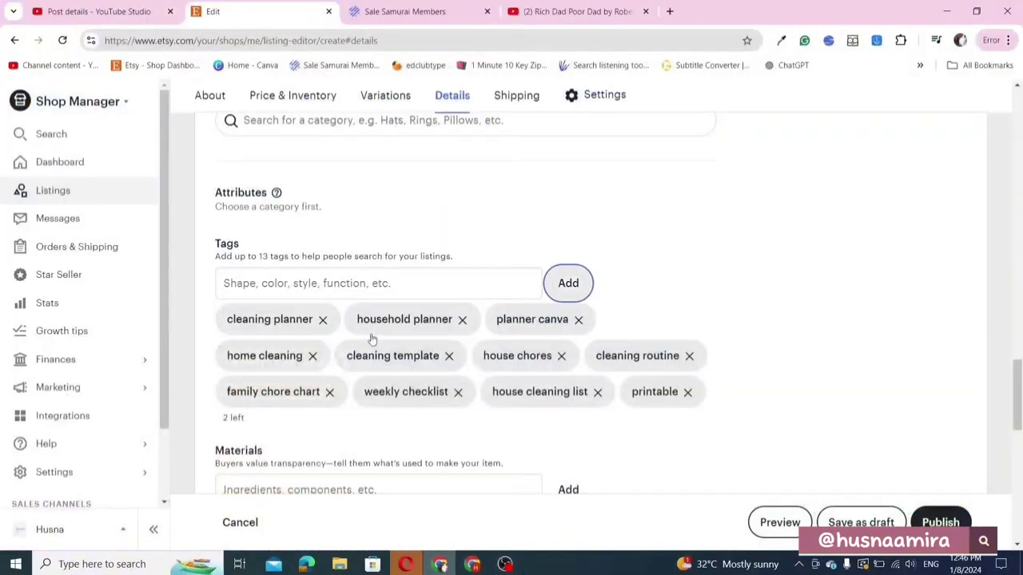
right_click(369, 289)
left_click(408, 166)
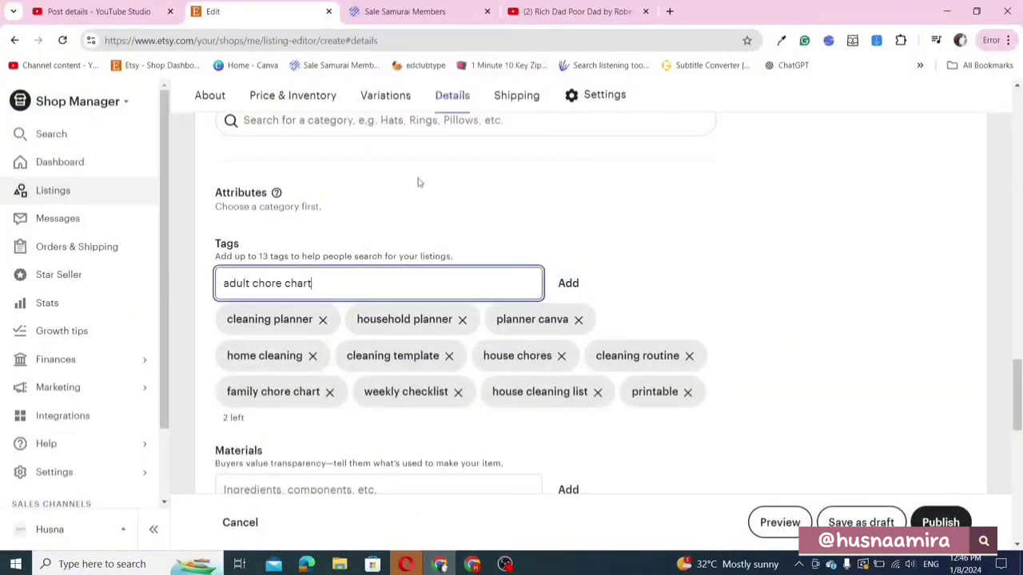
left_click(563, 282)
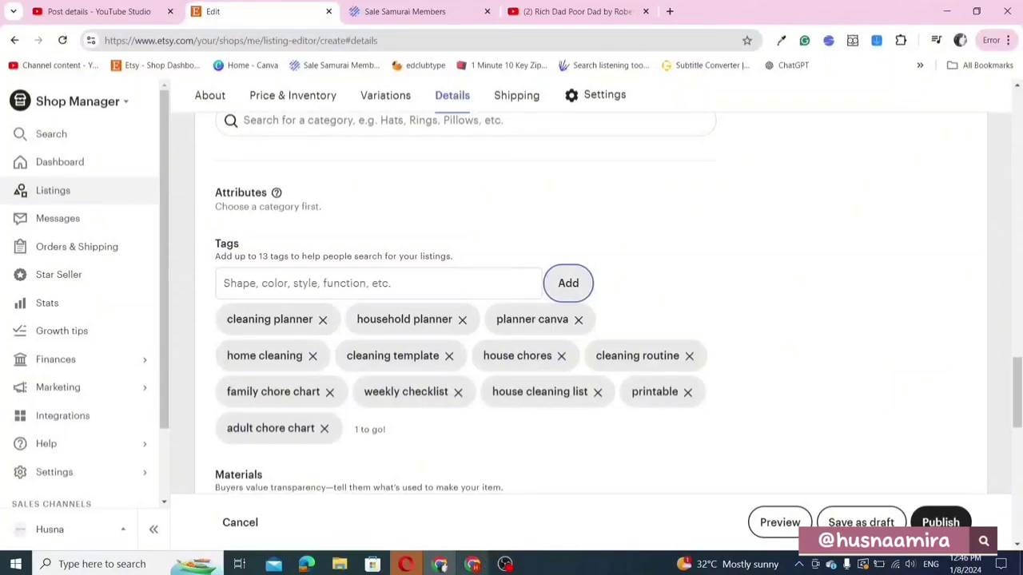
Step: Copy the tag "daily cleaning" from Sale Samurai and add it as the 13th tag of the Etsy listing
left_click(475, 564)
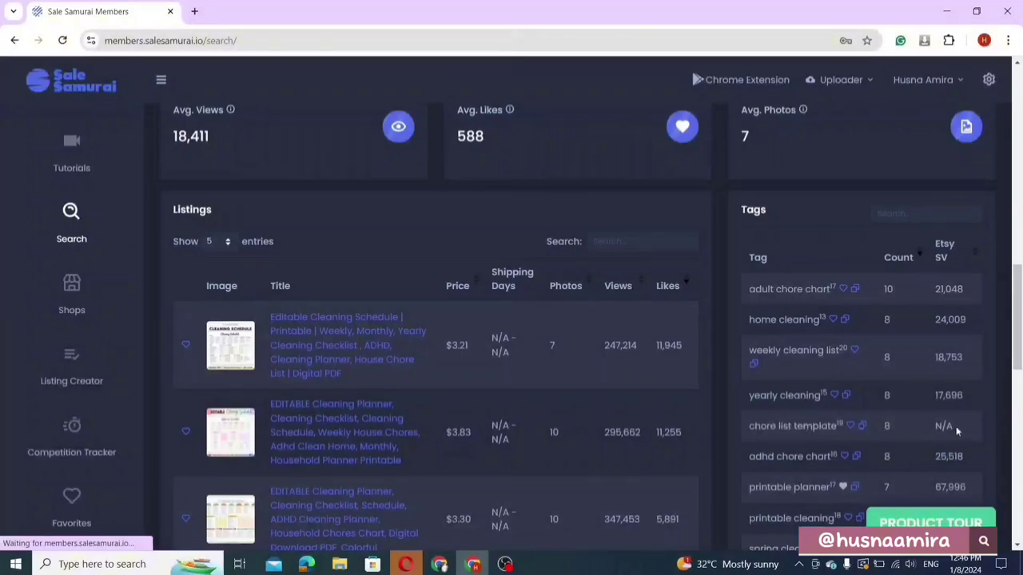
scroll(959, 425, "down", 1)
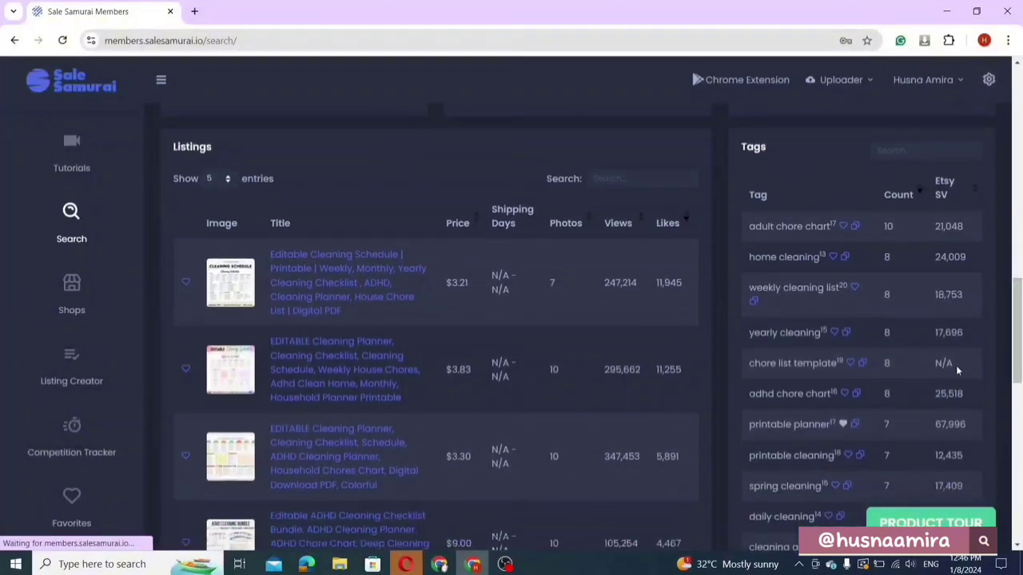
scroll(939, 363, "down", 1)
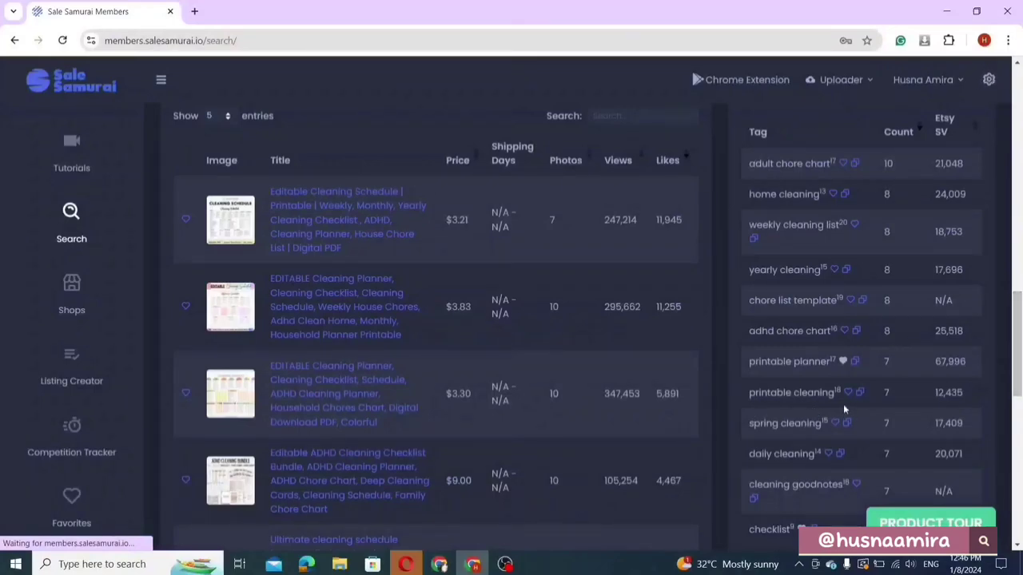
left_click(840, 453)
left_click(440, 564)
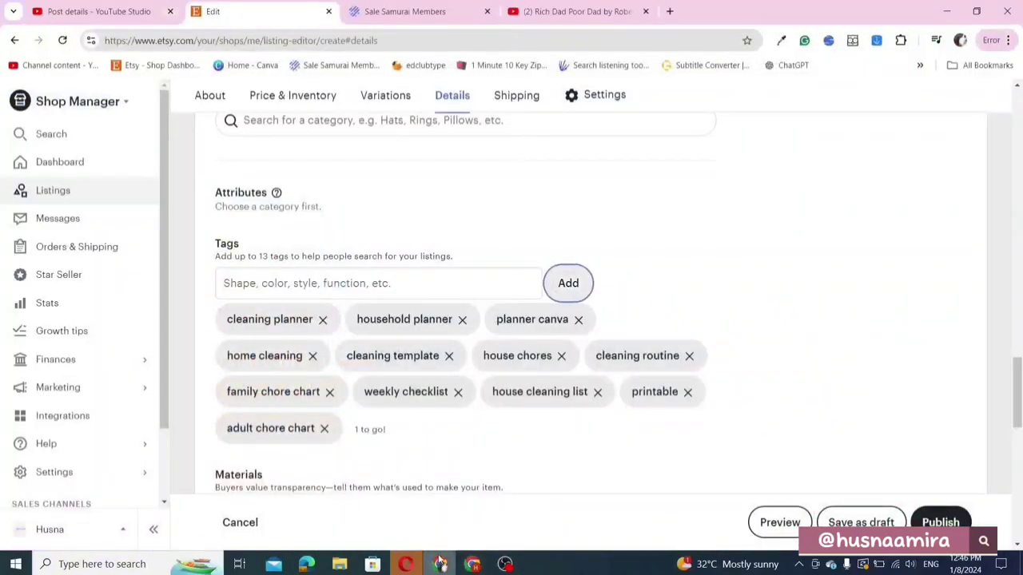
left_click(273, 284)
right_click(273, 283)
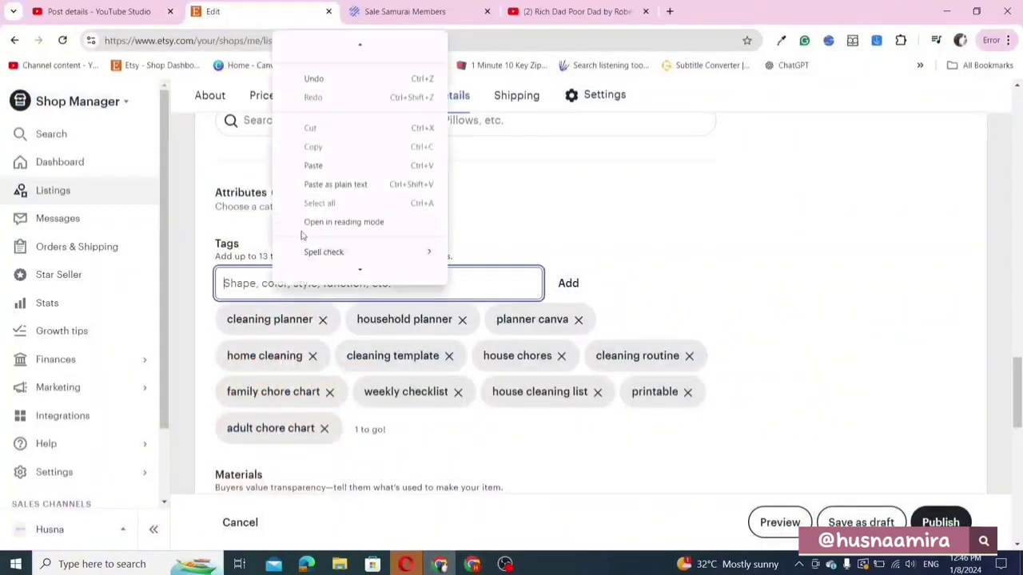
left_click(335, 167)
left_click(568, 283)
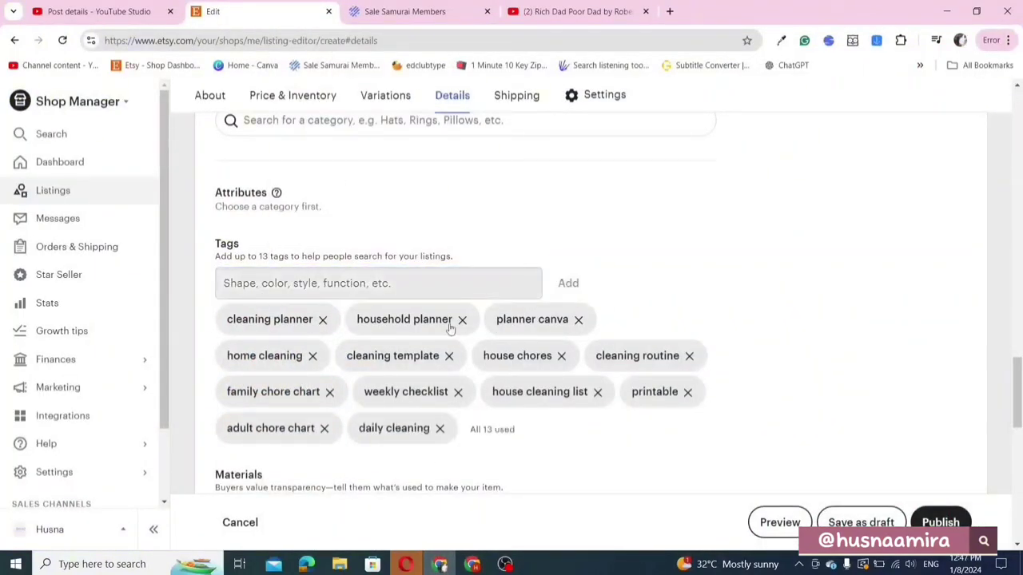